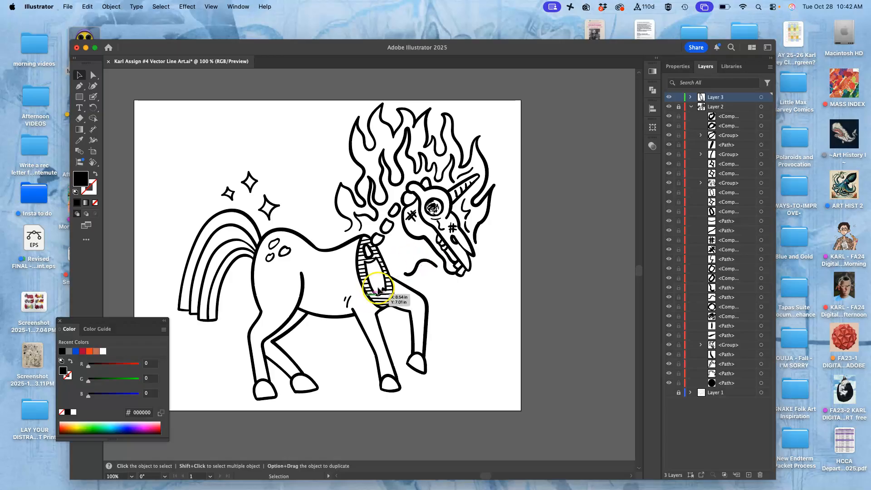
Step: Select all the stripe artwork on Layer 3 and give it a black (000000) stroke
scroll(374, 292, "up", 5)
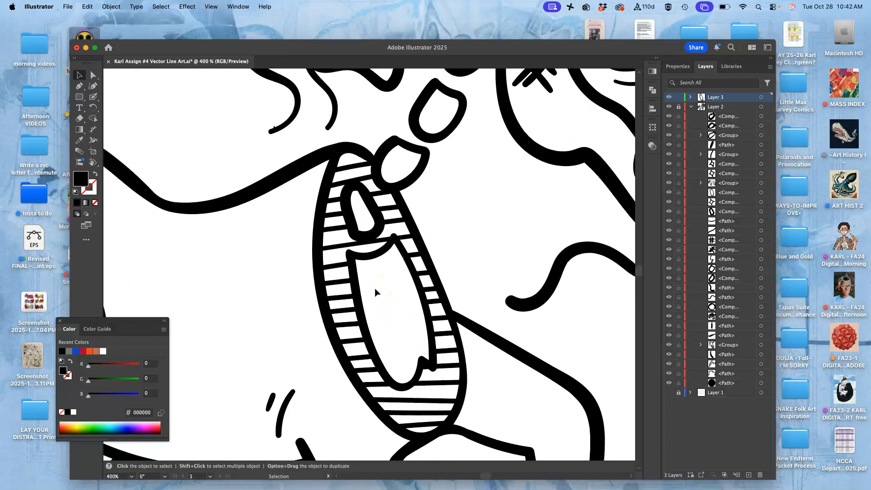
scroll(375, 291, "down", 3)
scroll(375, 292, "right", 2)
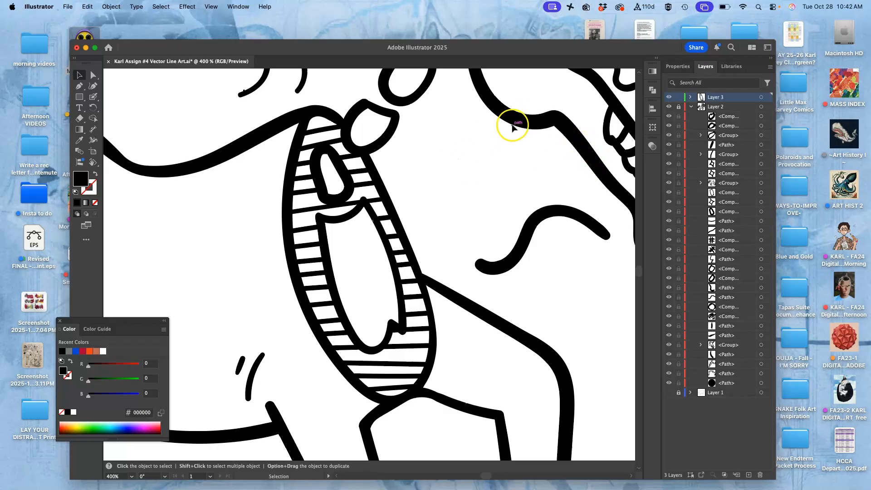
left_click(760, 97)
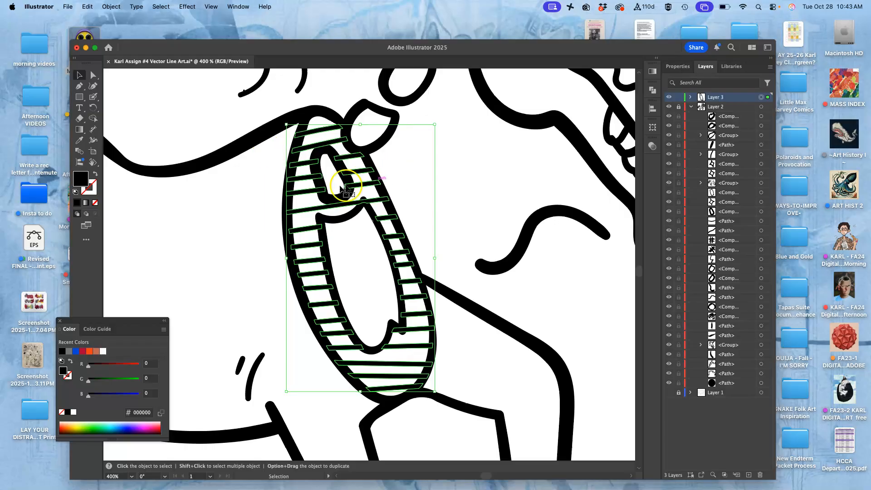
left_click(95, 182)
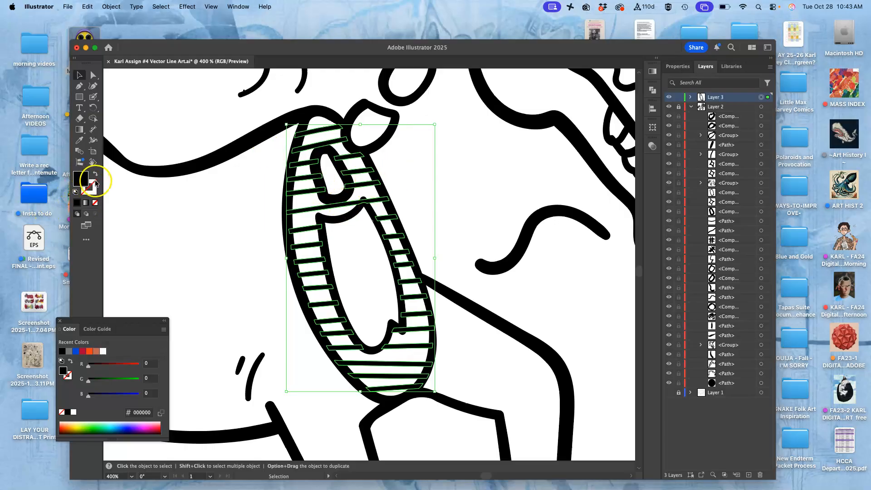
double_click(95, 183)
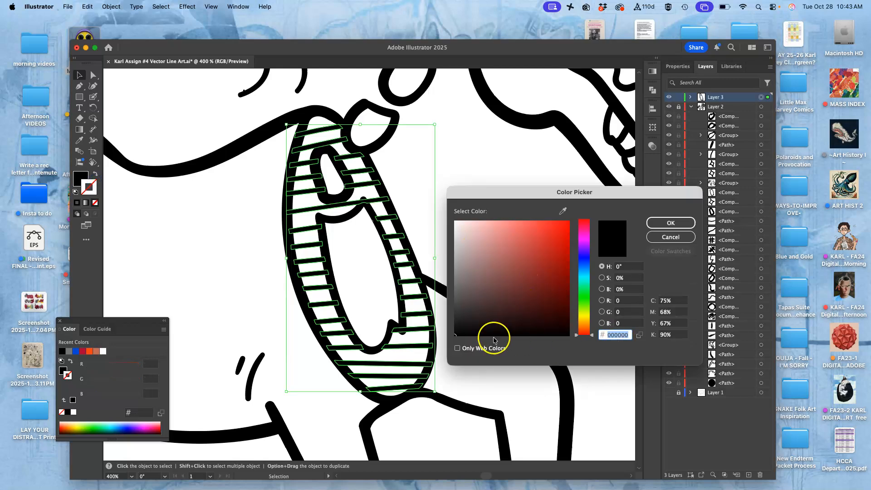
left_click(431, 352)
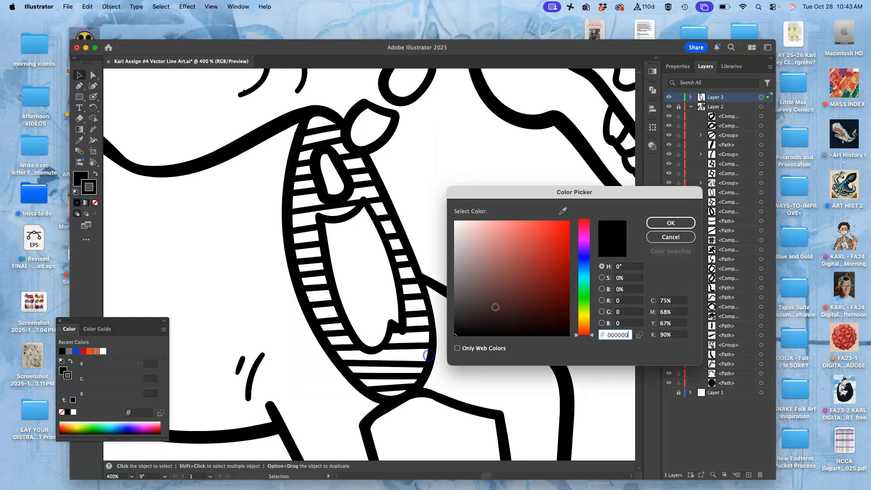
left_click(671, 223)
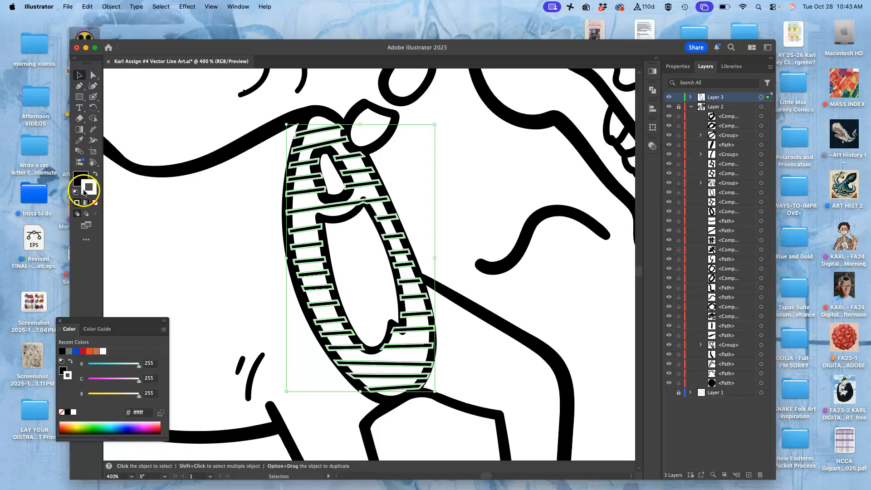
left_click(77, 203)
double_click(86, 194)
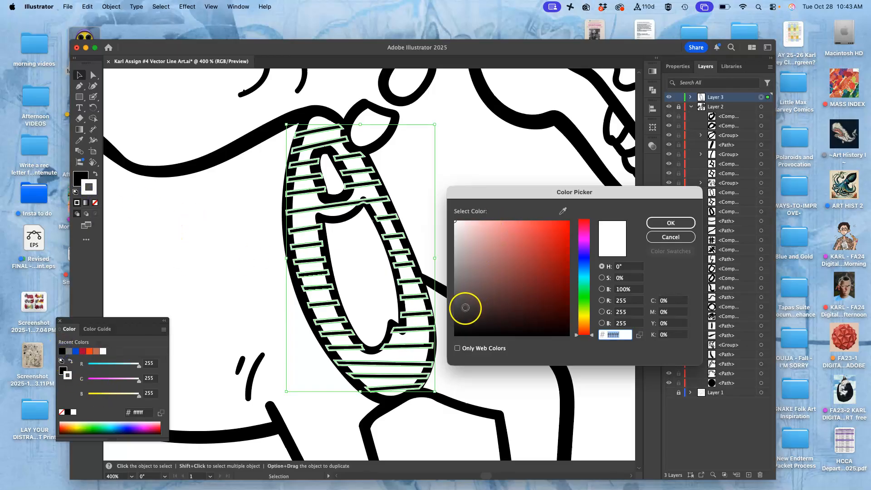
left_click(429, 369)
left_click(658, 224)
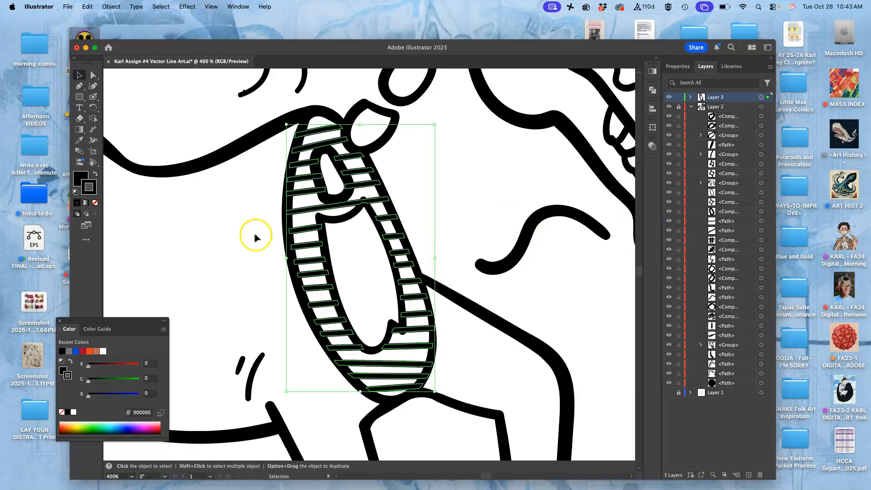
Step: Increase the stroke weight of the selected Layer 3 stripes to 4 pt and deselect them
left_click(680, 67)
left_click(709, 176)
left_click(709, 176)
left_click(709, 177)
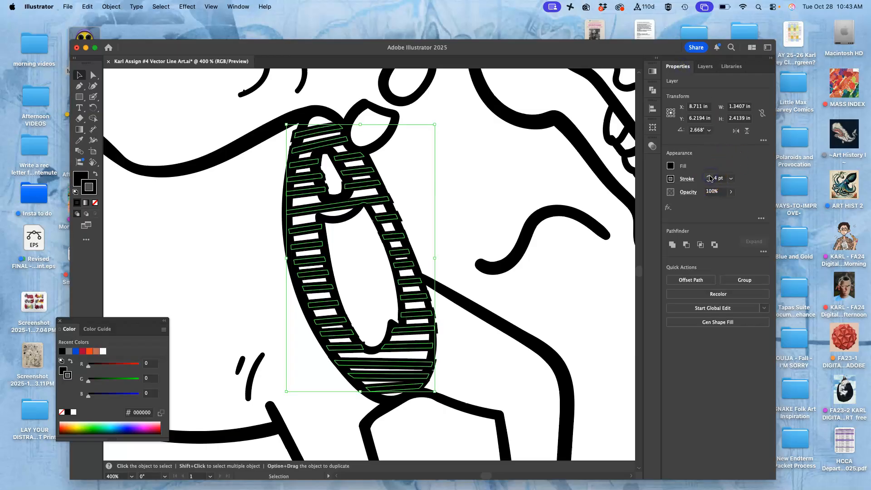
left_click(522, 191)
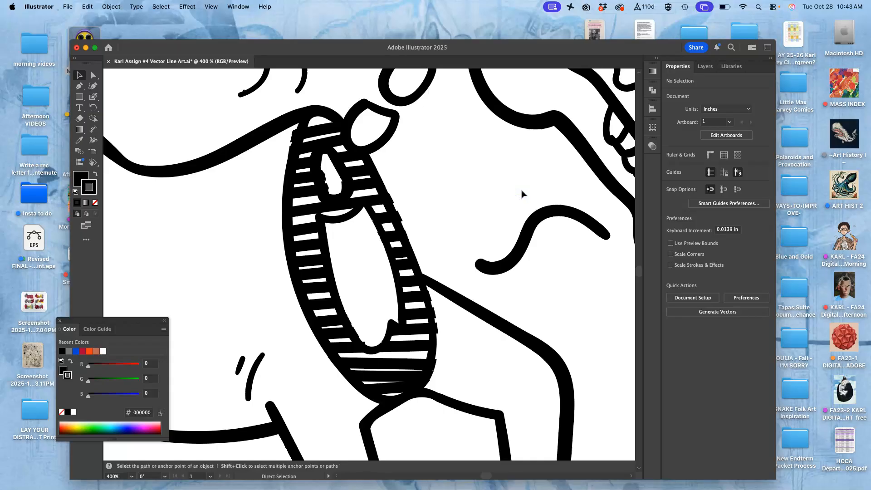
Step: Undo the latest stroke weight increases until the stripes' stroke is 2 pt
key("super+z")
key("super+z")
key("super+z")
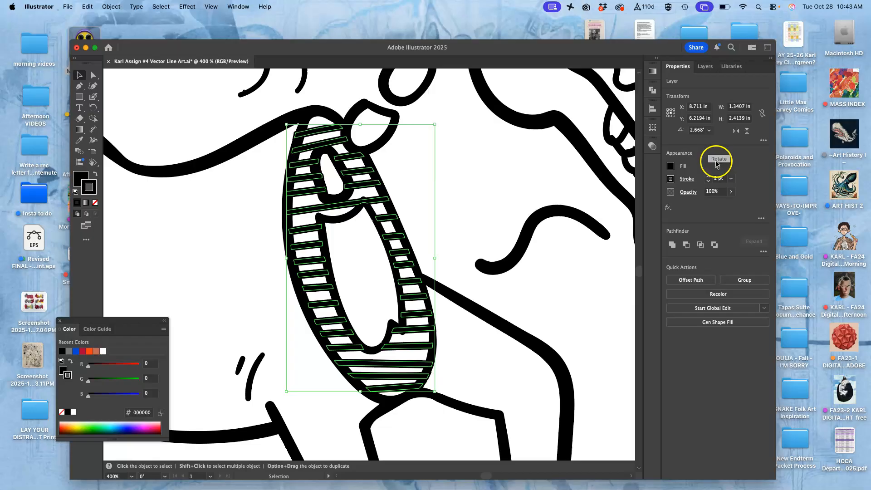
Step: Set the cap style of the stripes' 2 pt stroke to Round Cap and deselect the artwork
left_click(687, 180)
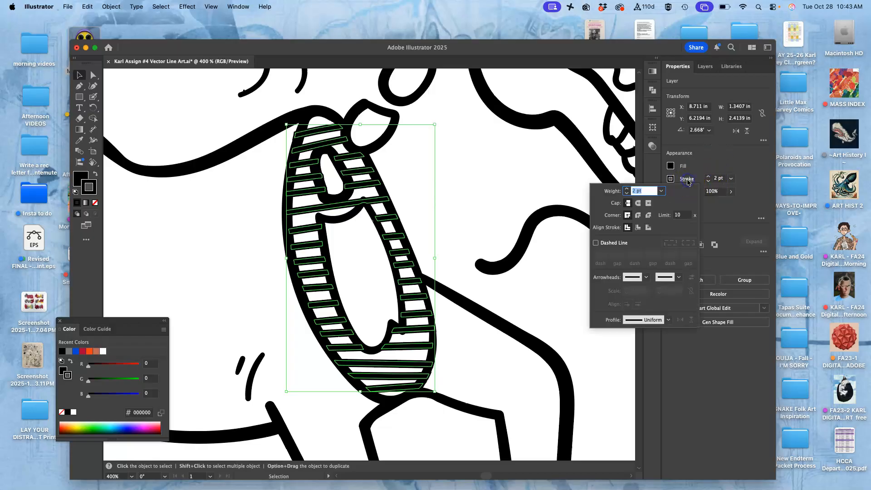
left_click(652, 205)
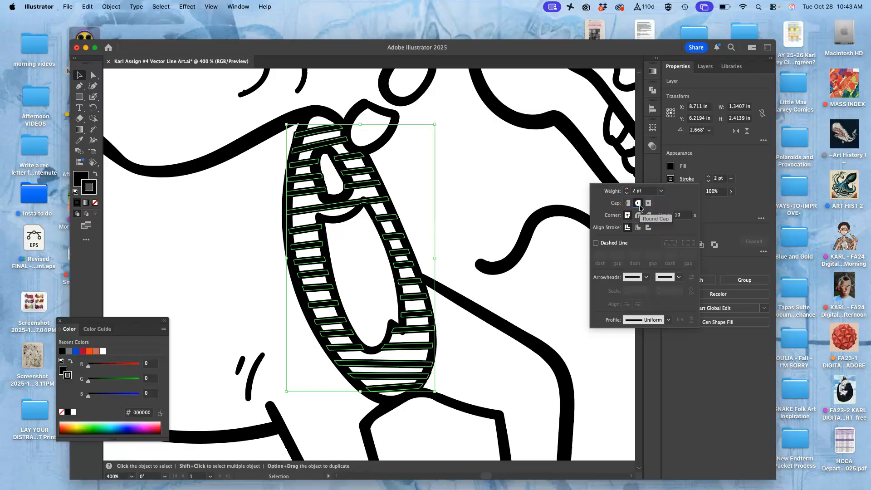
left_click(641, 201)
left_click(548, 170)
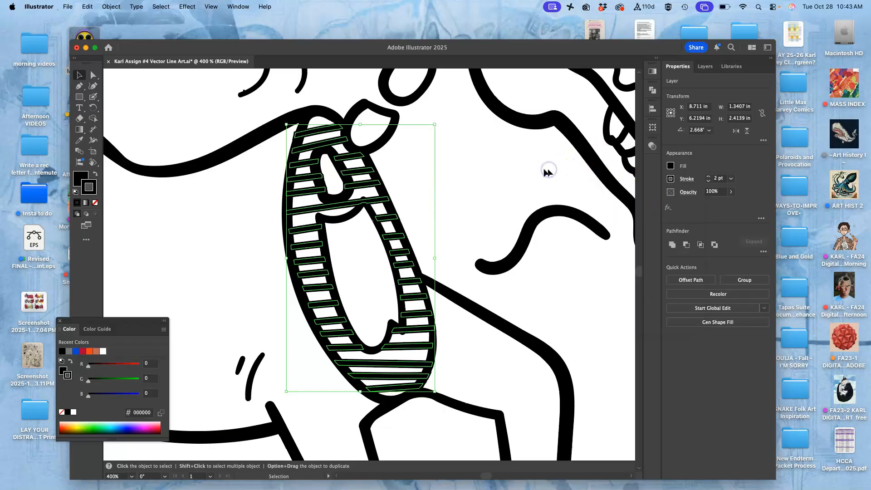
left_click(497, 179)
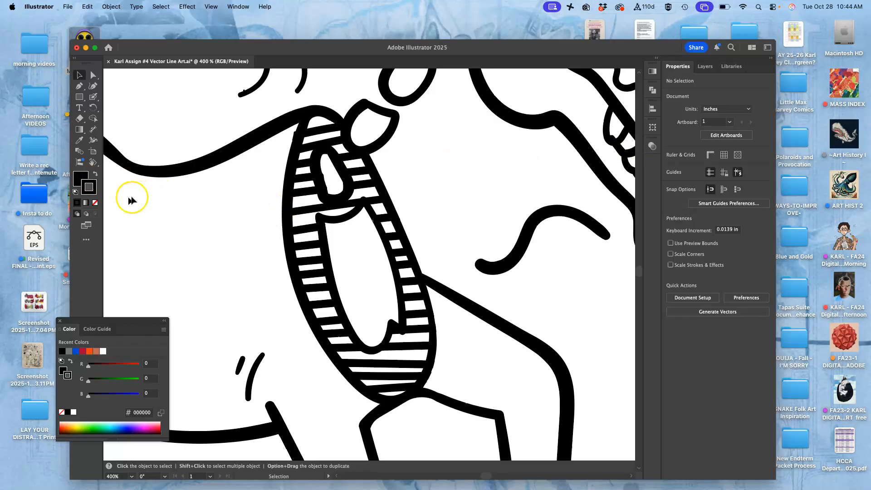
Step: Remove the stroke from all Layer 3 stripes for comparison, restore the black stroke and deselect them
left_click(96, 203)
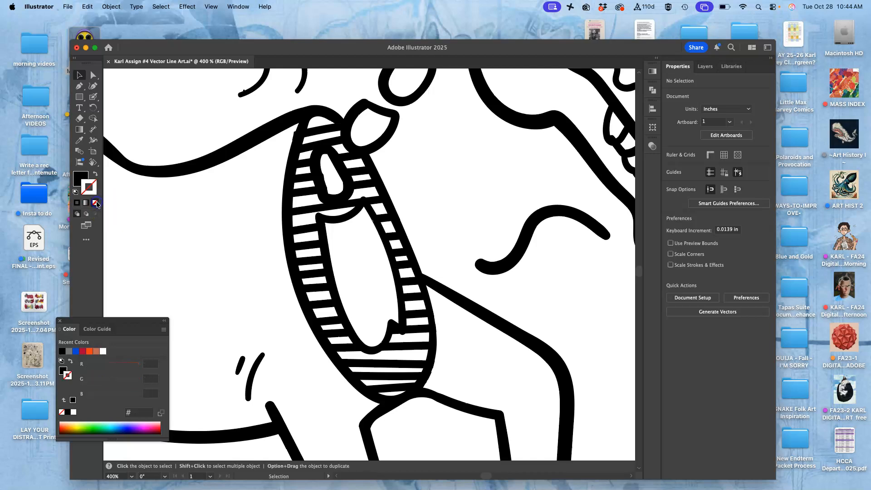
left_click(706, 67)
left_click(762, 97)
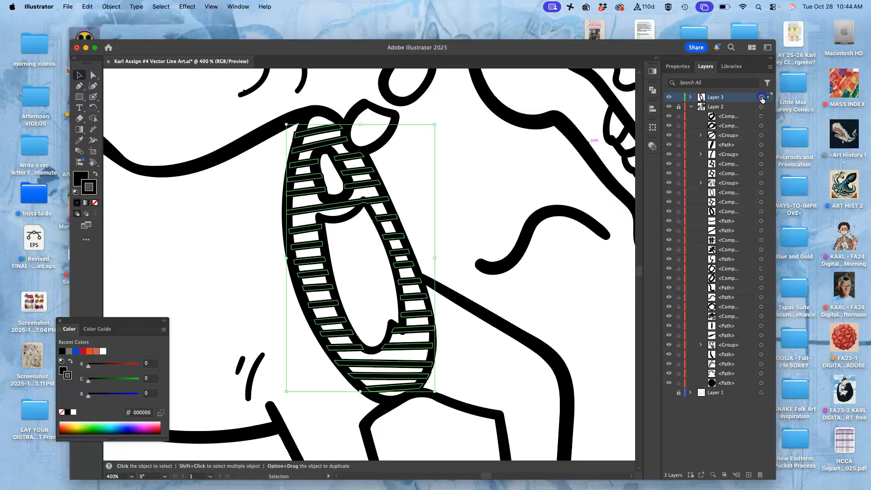
left_click(95, 203)
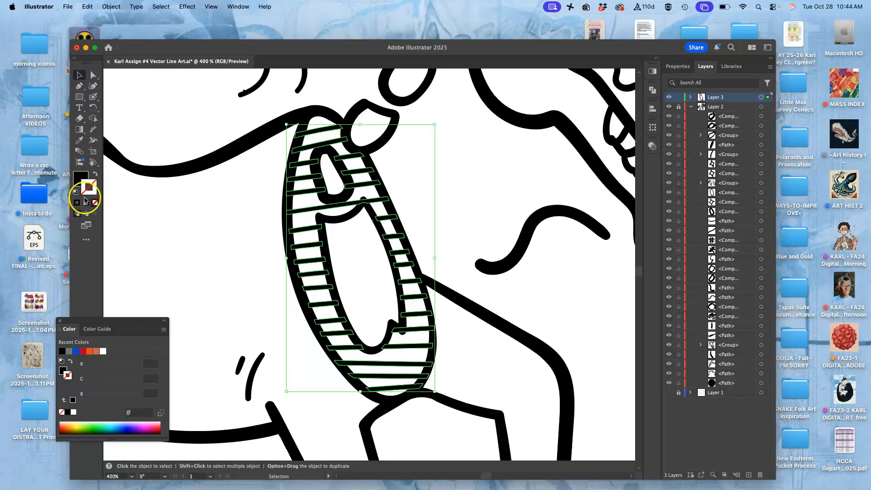
left_click(79, 203)
key("super+minus")
key("super+minus")
key("super+minus")
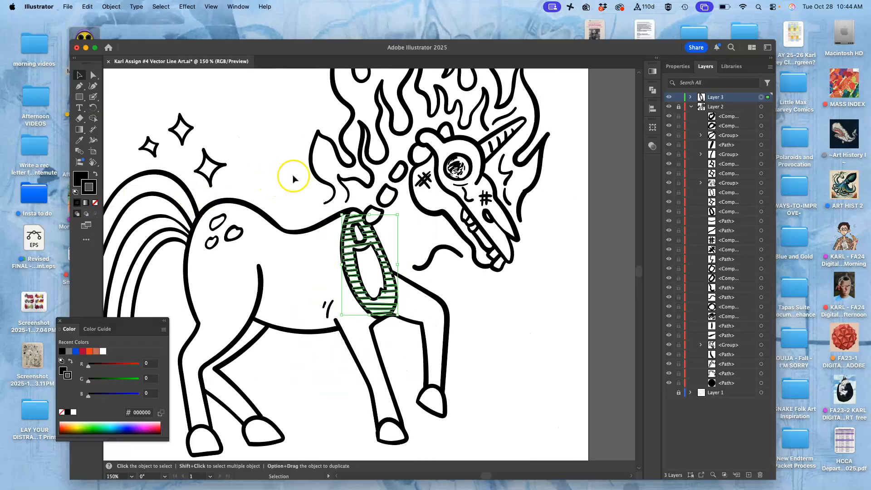
left_click(228, 183)
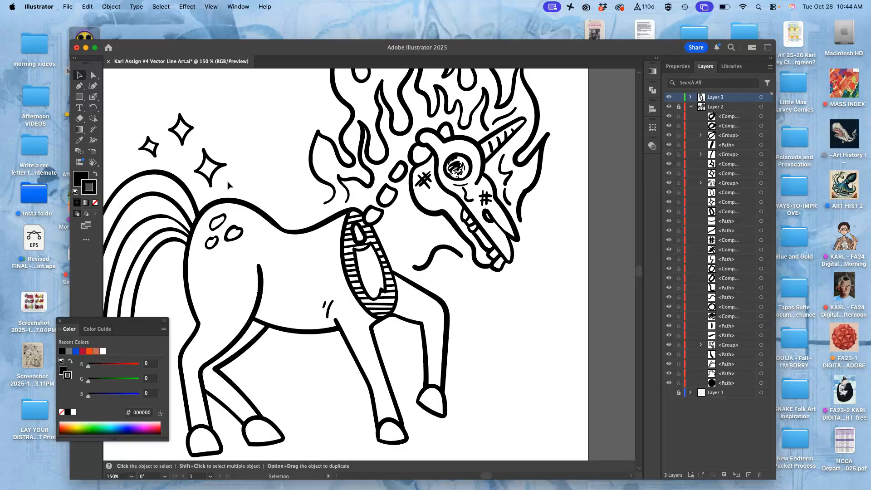
Step: Select all the stripes on Layer 3 and convert their strokes to filled shapes with Outline Stroke
key("super+equal")
key("super+equal")
key("super+equal")
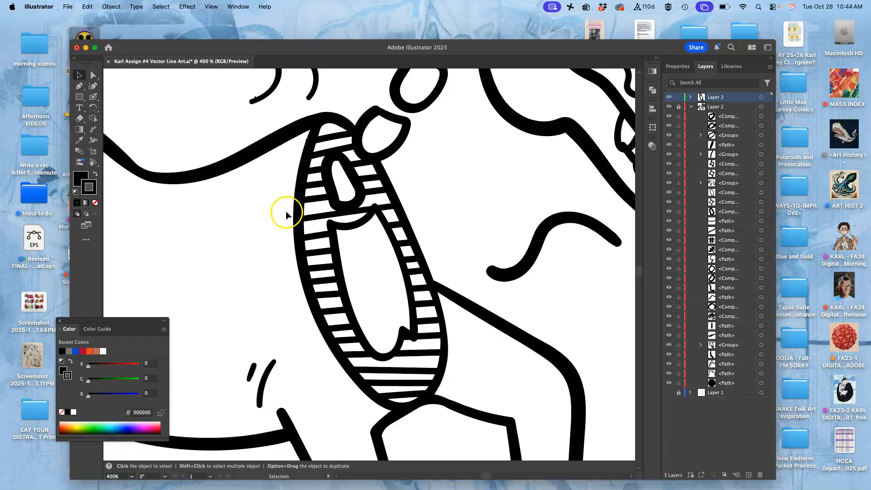
left_click(385, 208)
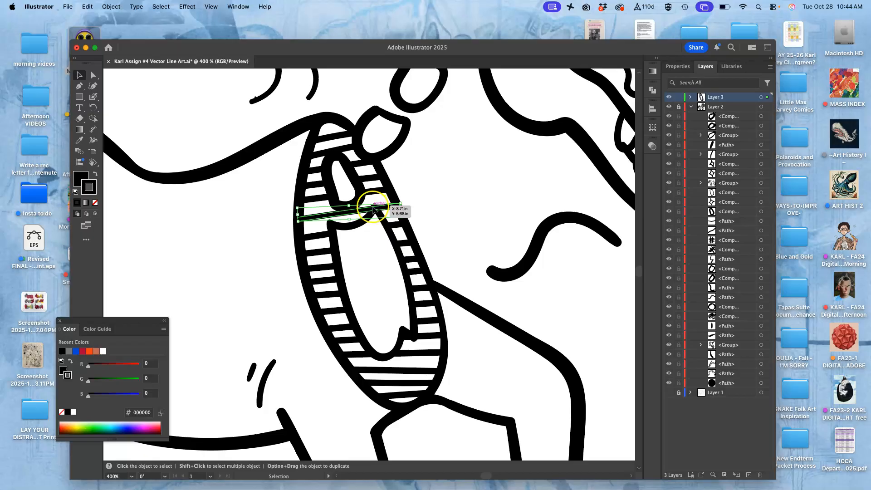
left_click(761, 98)
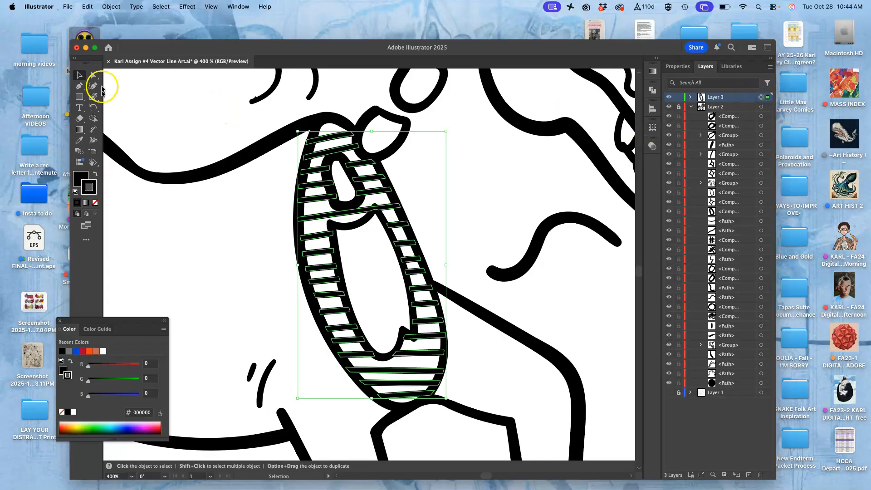
left_click(110, 8)
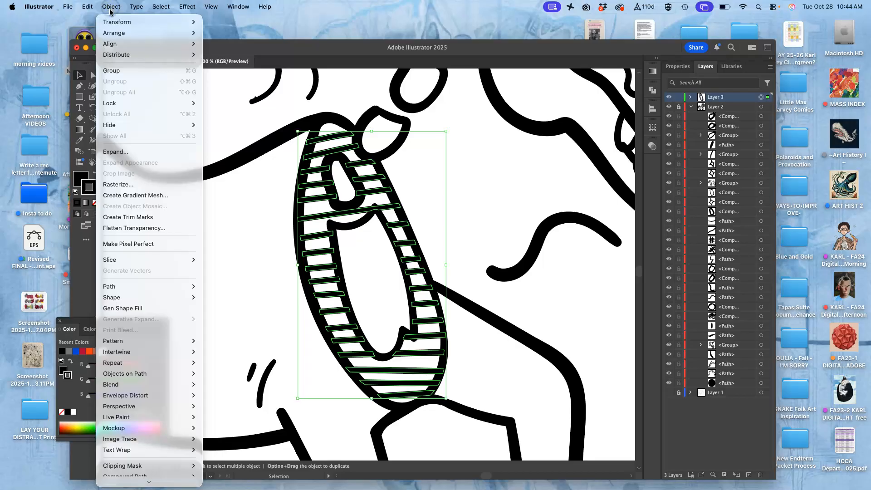
left_click(113, 288)
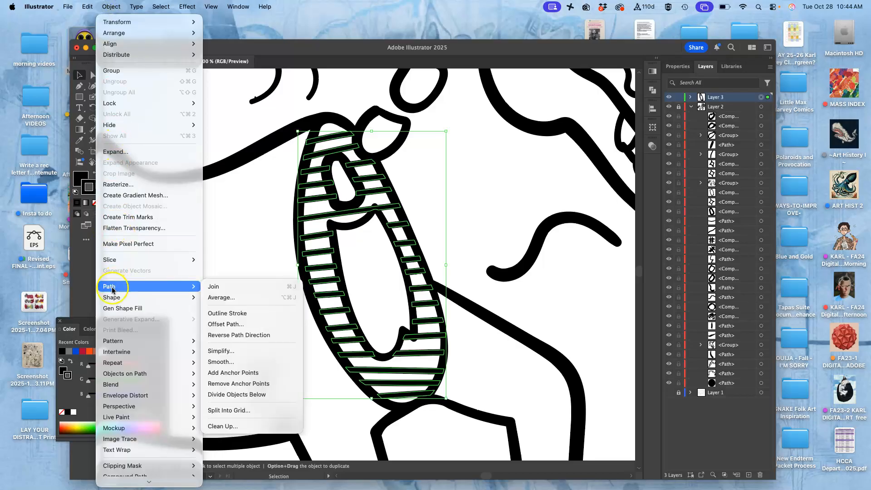
left_click(251, 315)
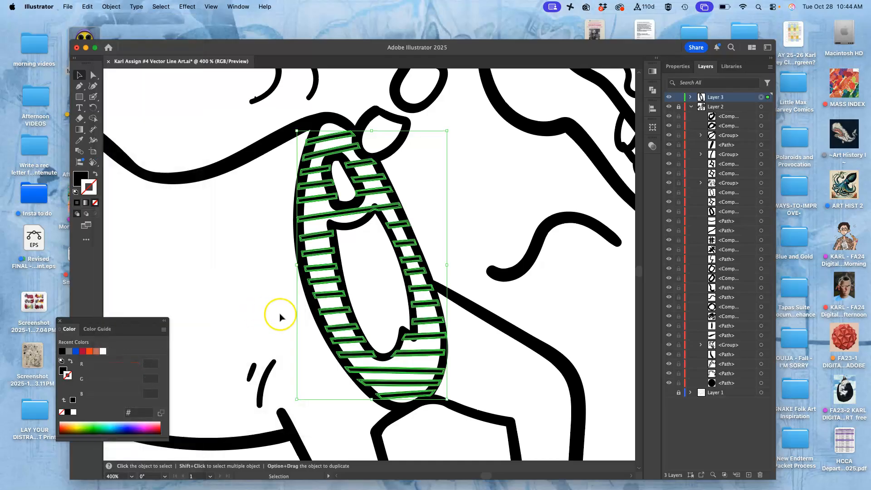
Step: Examine the outlined stripes up close and look through the contents of Layer 3 and its first group
scroll(279, 316, "up", 6)
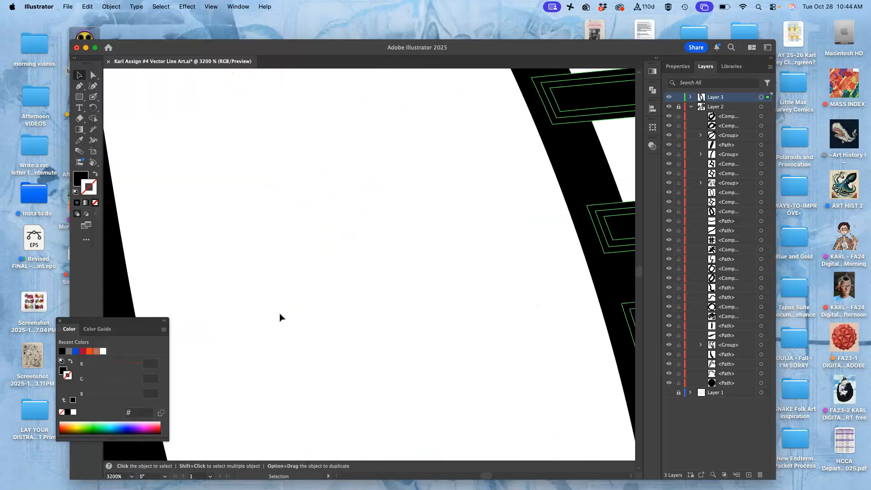
scroll(280, 317, "right", 5)
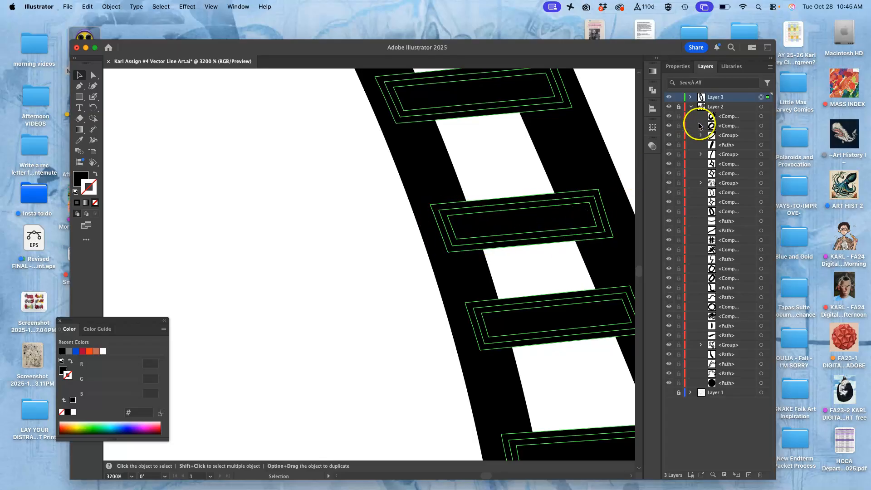
left_click(691, 97)
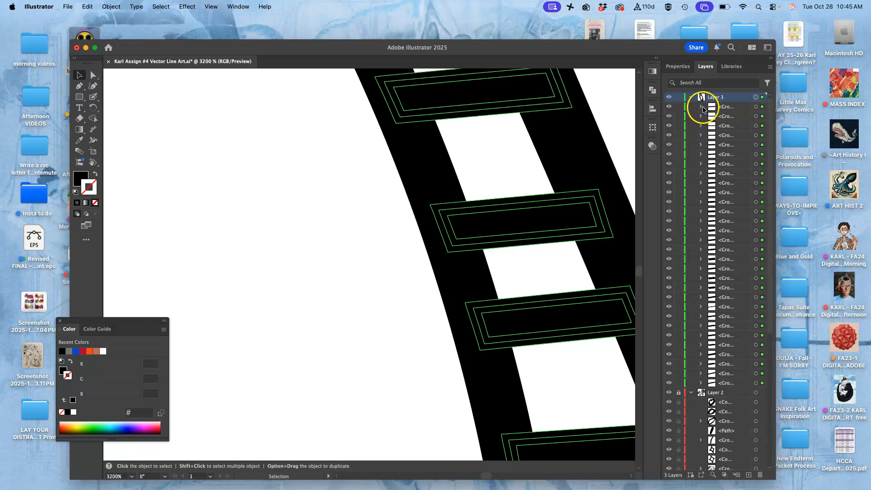
left_click(701, 107)
left_click(669, 126)
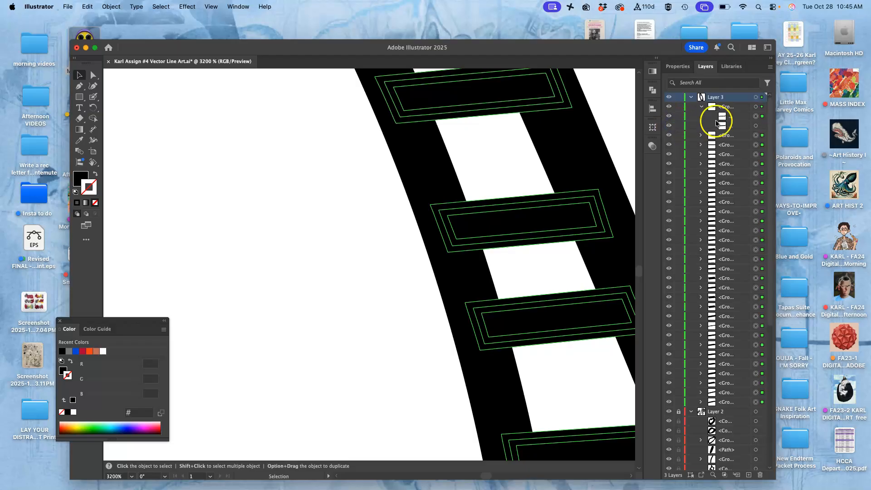
left_click(701, 108)
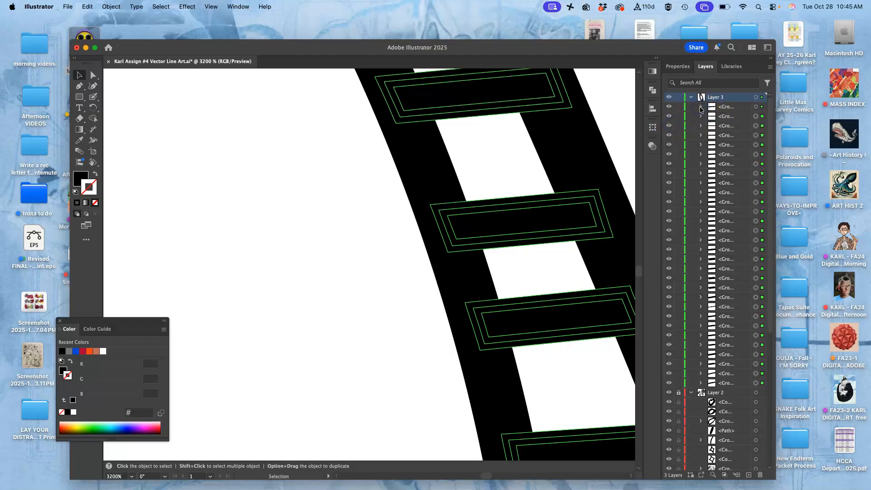
left_click(692, 97)
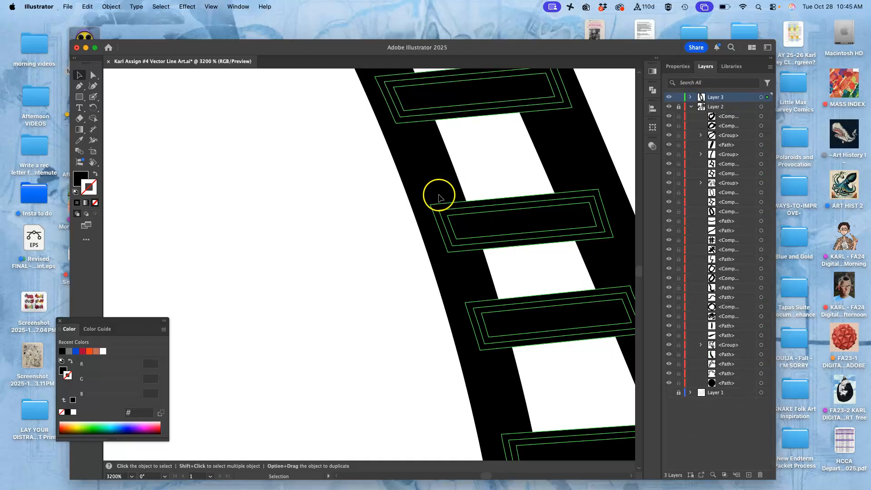
Step: Merge the outlined chest stripes on Layer 3 with the Pathfinder Unite operation and deselect them
key("super+minus")
key("super+minus")
key("super+minus")
key("super+minus")
key("super+minus")
key("super+minus")
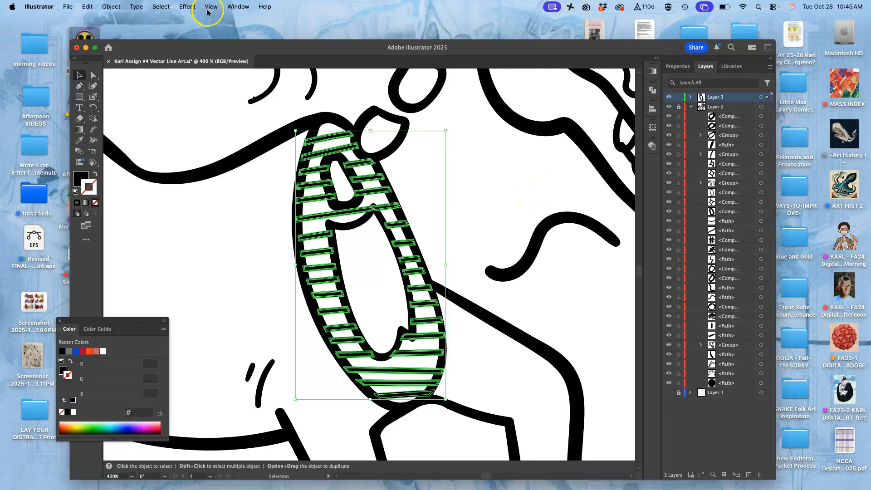
left_click(232, 8)
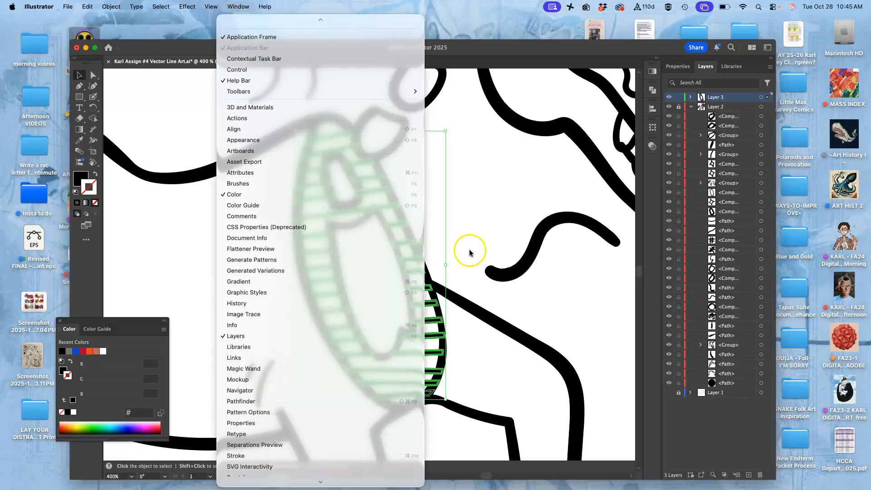
left_click(654, 95)
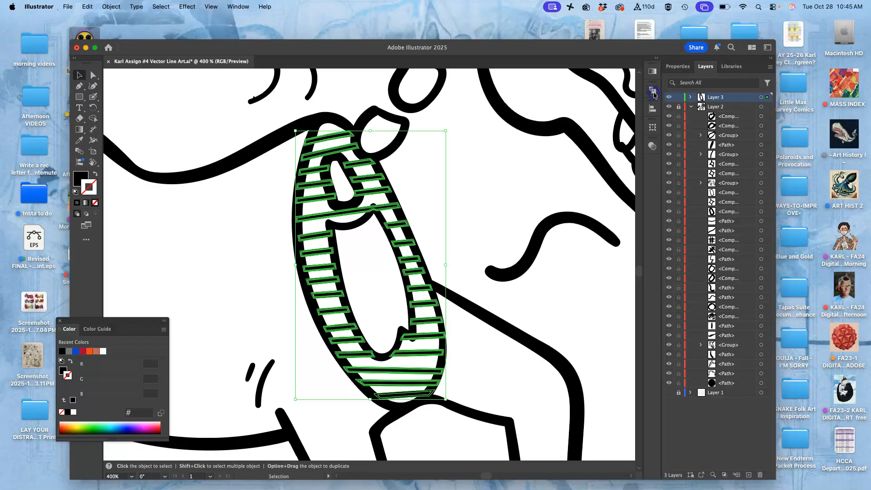
left_click(651, 91)
left_click(542, 110)
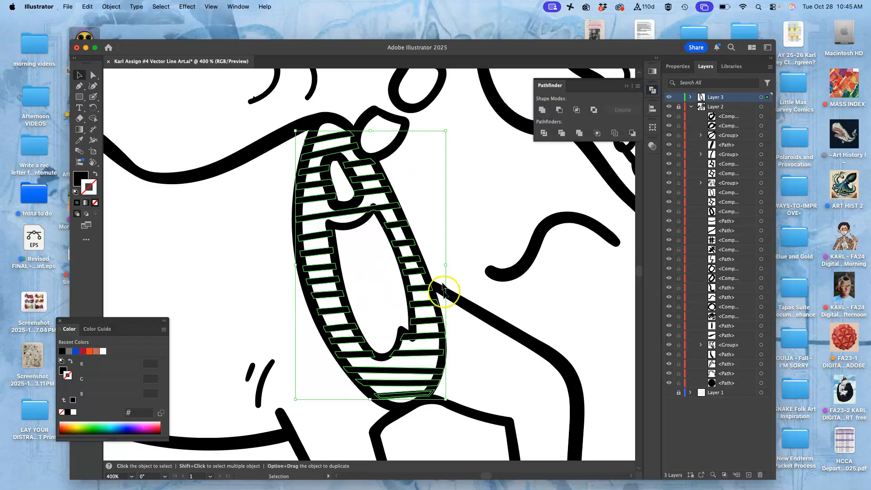
left_click(459, 224)
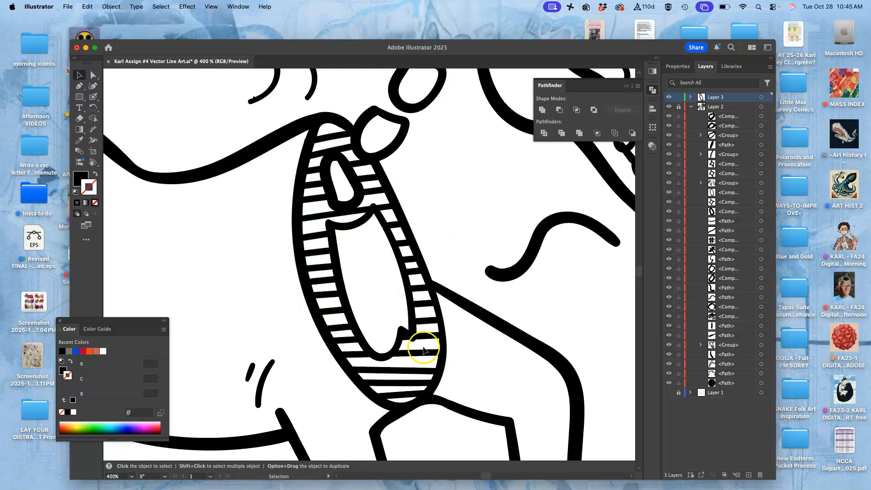
Step: Reselect the stripe group and apply Unite again to merge the bottommost stripe's remaining outlines, then deselect it
left_click(311, 219)
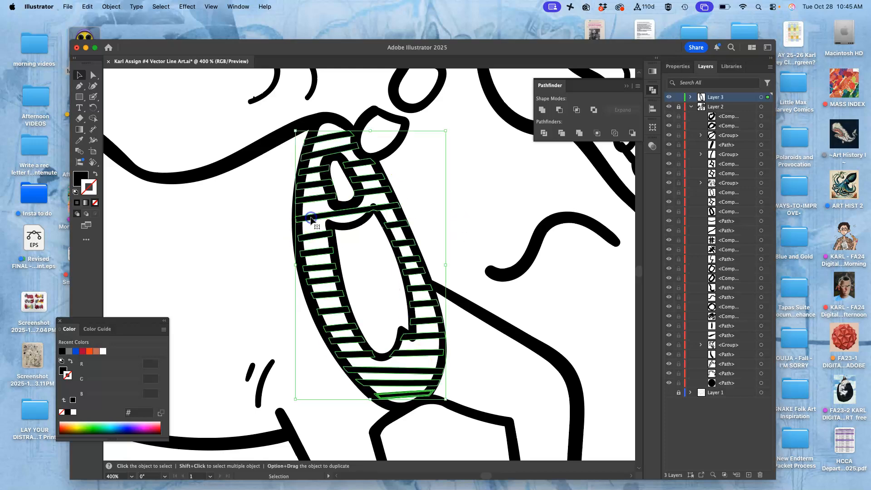
left_click(199, 236)
left_click(408, 395)
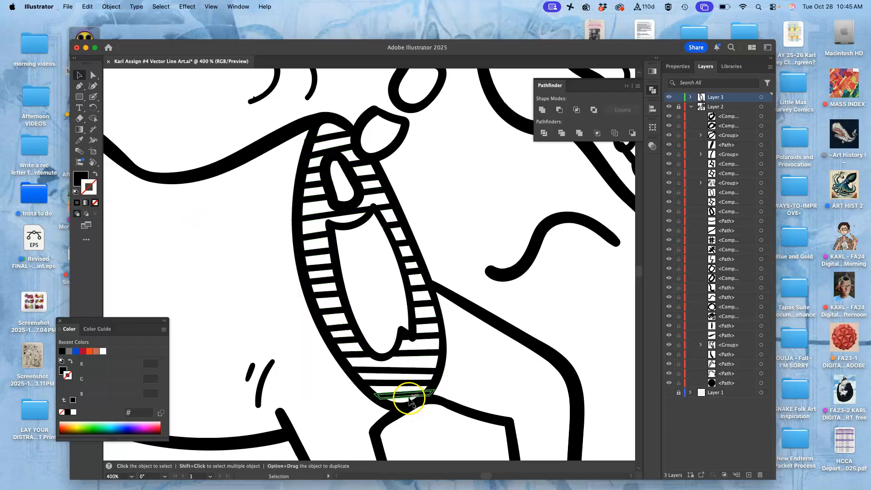
left_click(408, 395)
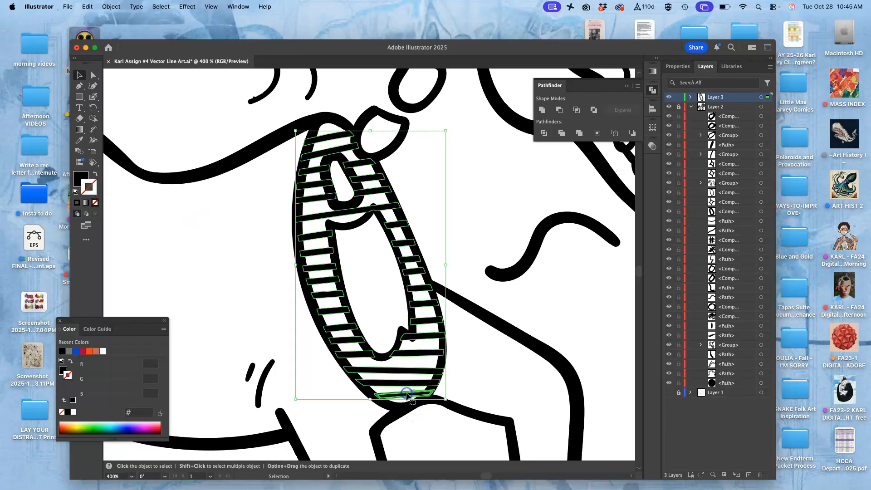
left_click(480, 234)
left_click(410, 398)
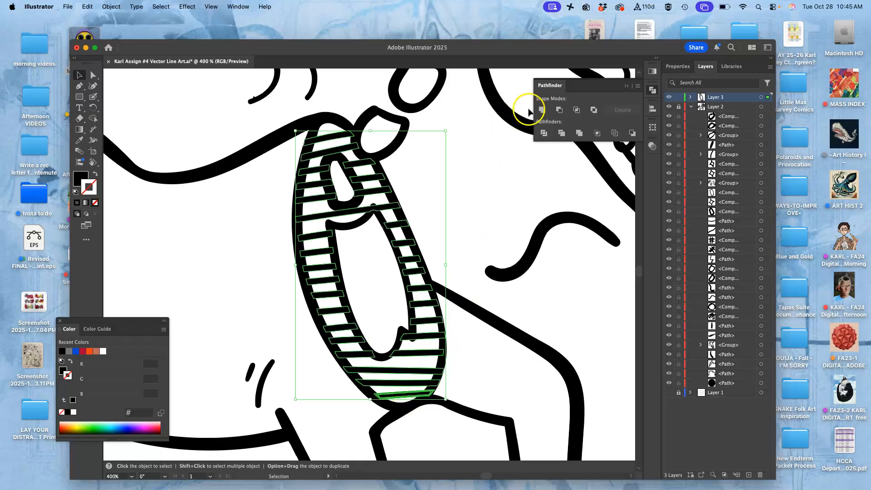
left_click(542, 110)
left_click(466, 232)
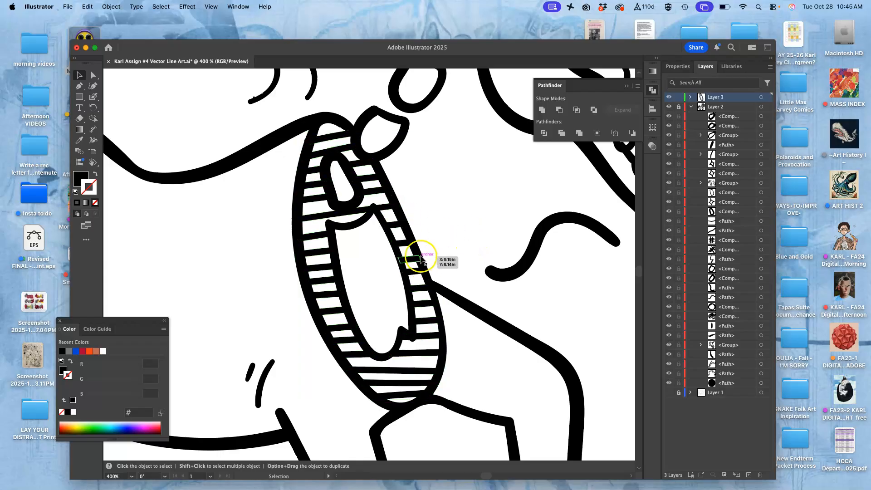
Step: Select only the topmost chest stripe and give it a white (ffffff) stroke of 3 pt
left_click(330, 139)
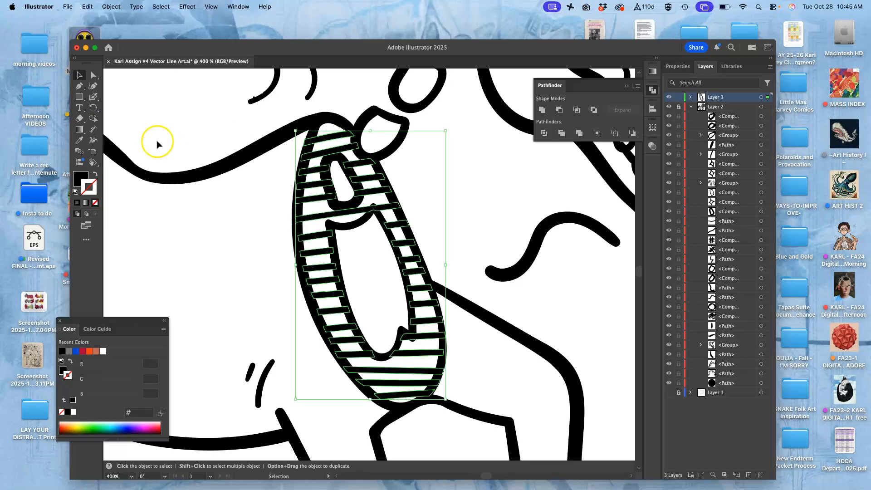
left_click(93, 76)
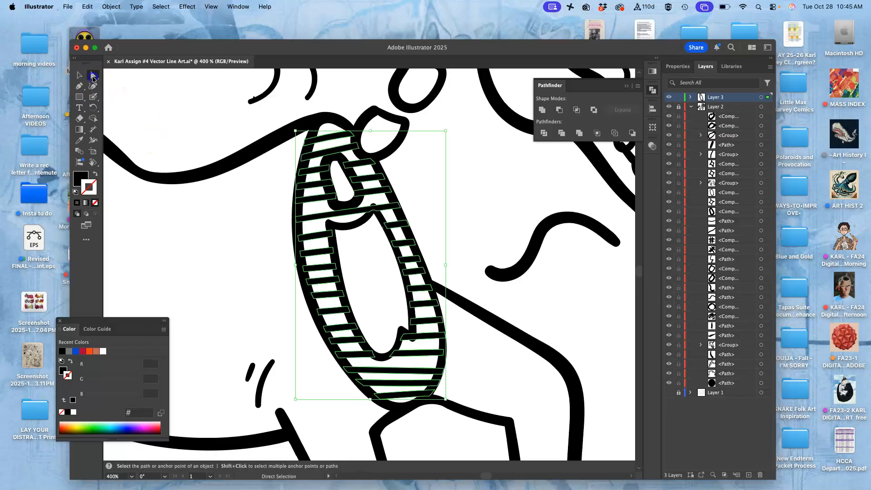
left_click(345, 102)
left_click(328, 136)
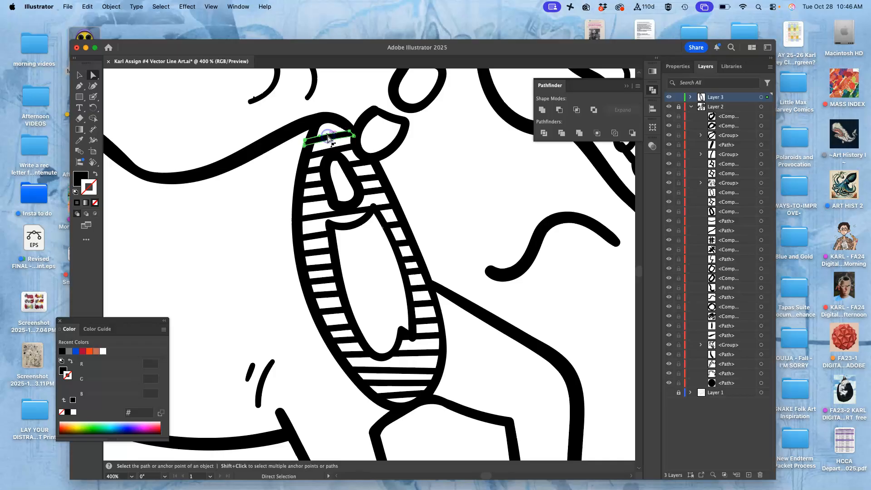
double_click(96, 185)
left_click_drag(505, 261, 449, 214)
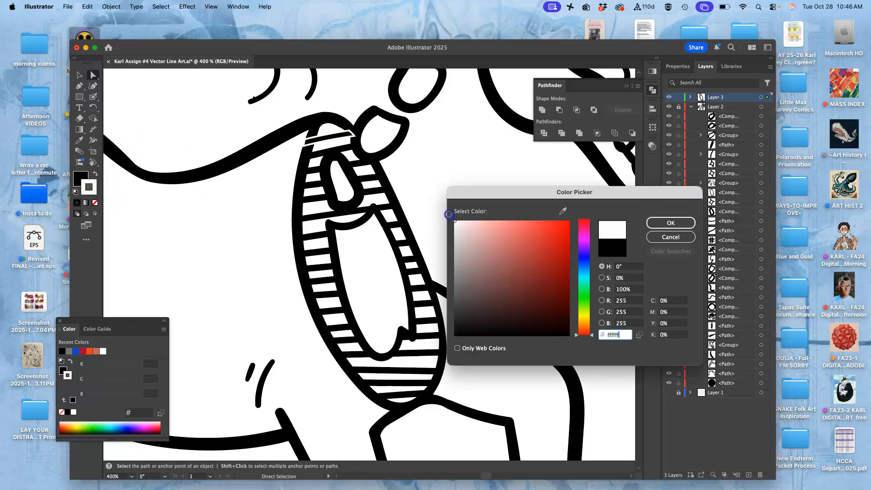
left_click(666, 224)
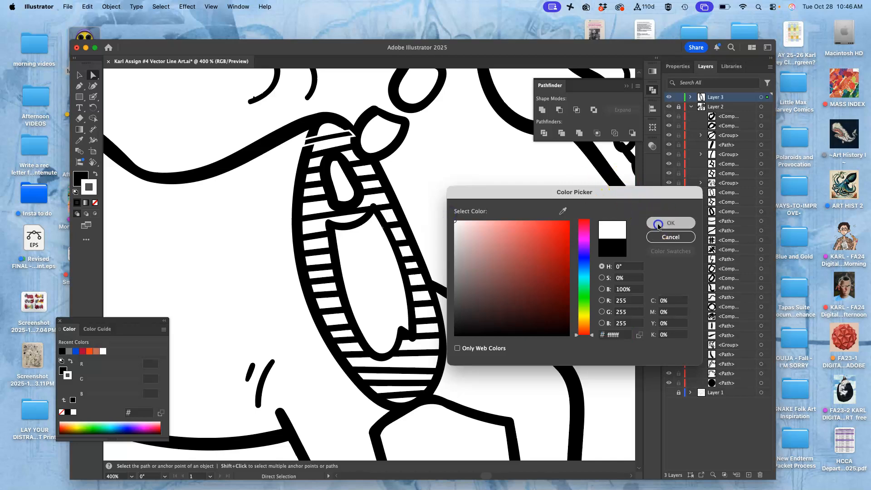
left_click(680, 69)
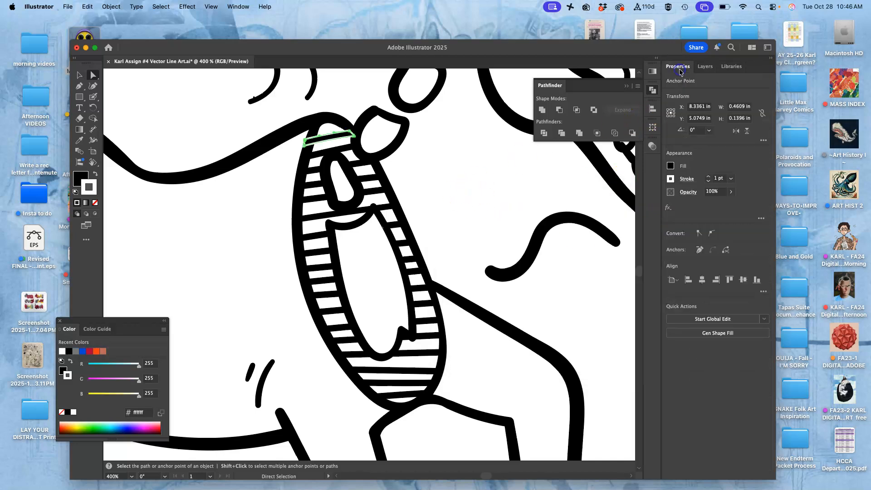
left_click(710, 177)
left_click(709, 177)
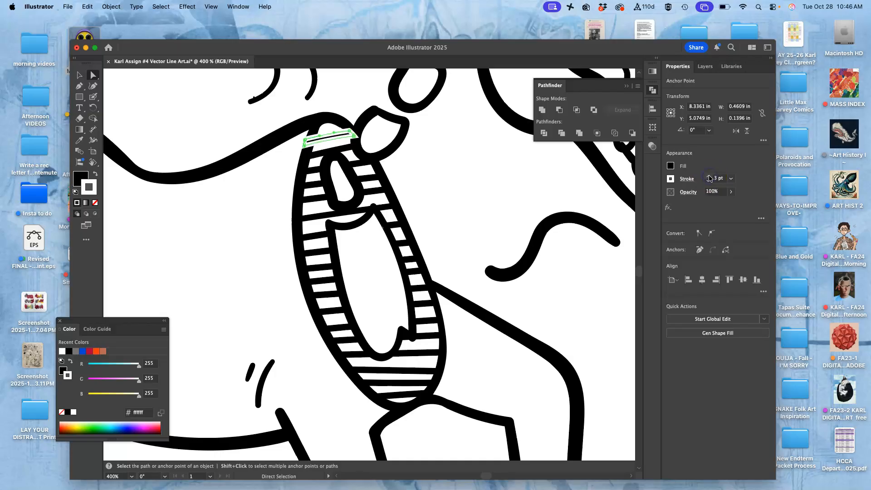
Step: Convert the topmost stripe's white stroke to a filled shape with Outline Stroke
key("super+equal")
key("super+equal")
key("super+equal")
key("super+equal")
key("super+equal")
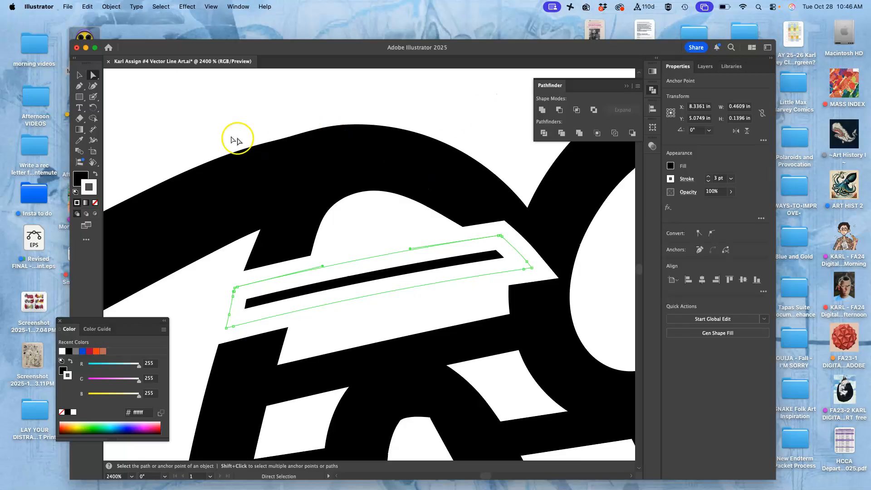
left_click(112, 7)
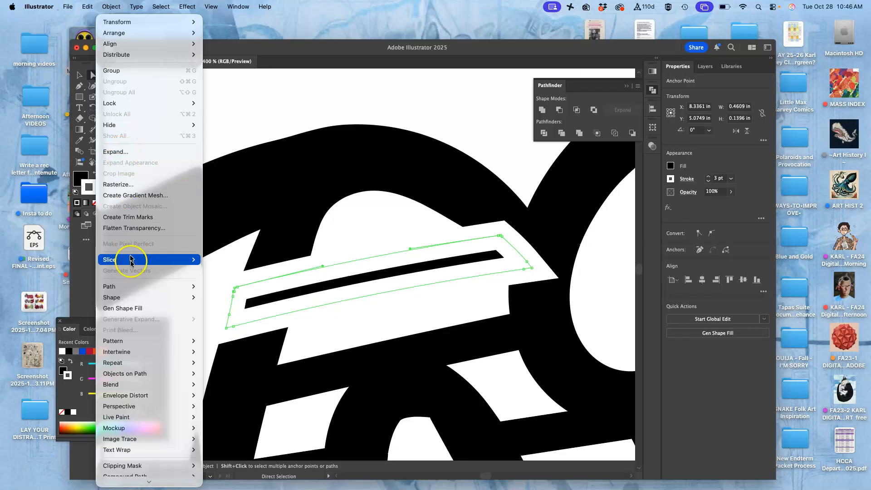
mouse_move(126, 289)
left_click(224, 318)
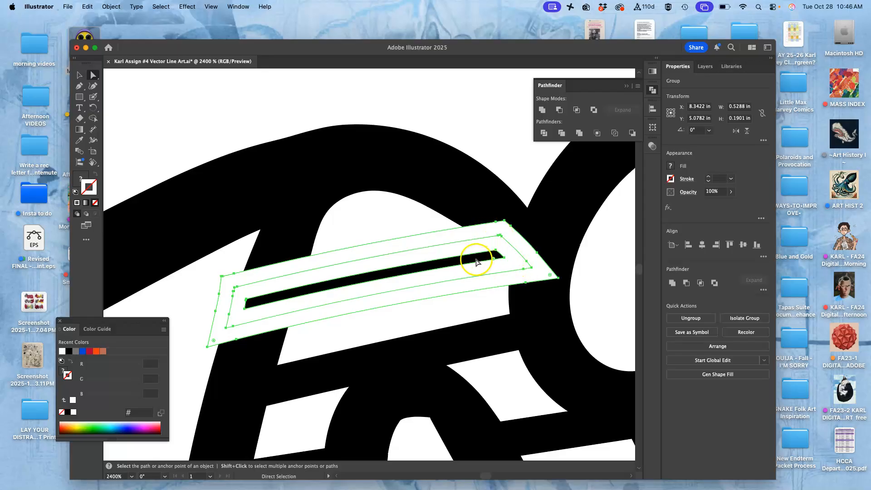
Step: Expand the topmost stripe's group within Layer 3 and subtract its white outline from the black shape with Minus Front
left_click(703, 67)
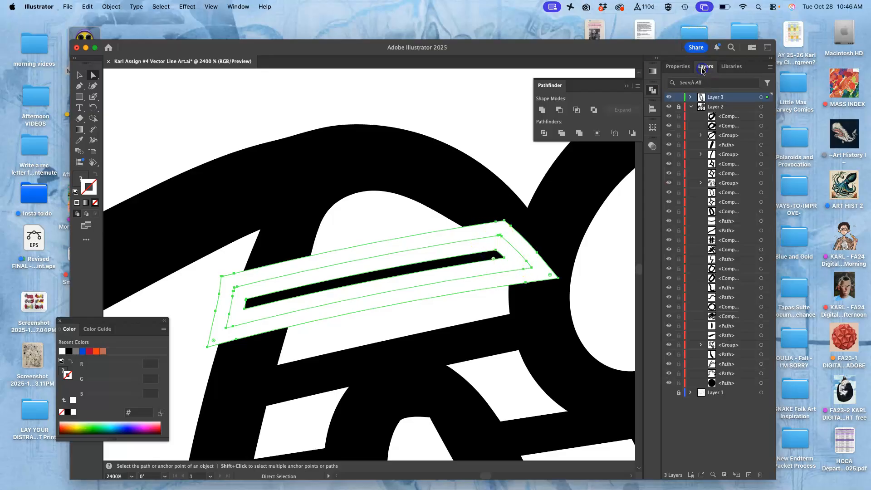
left_click(690, 98)
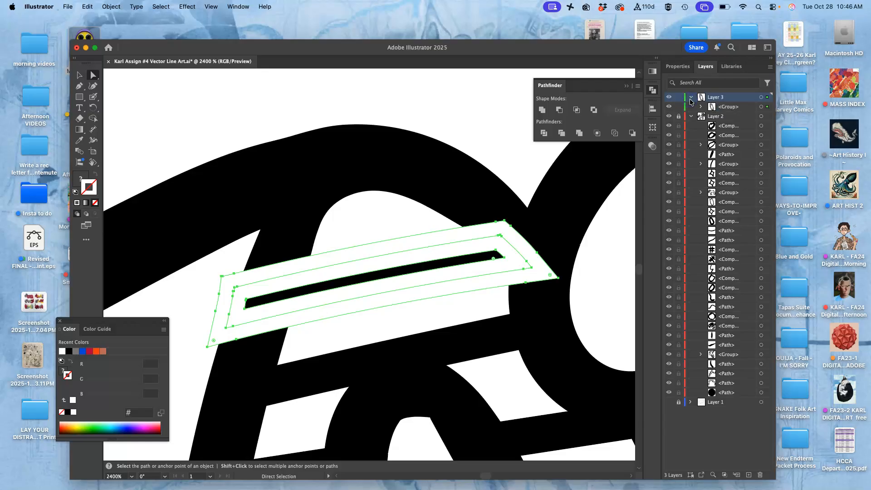
left_click(702, 107)
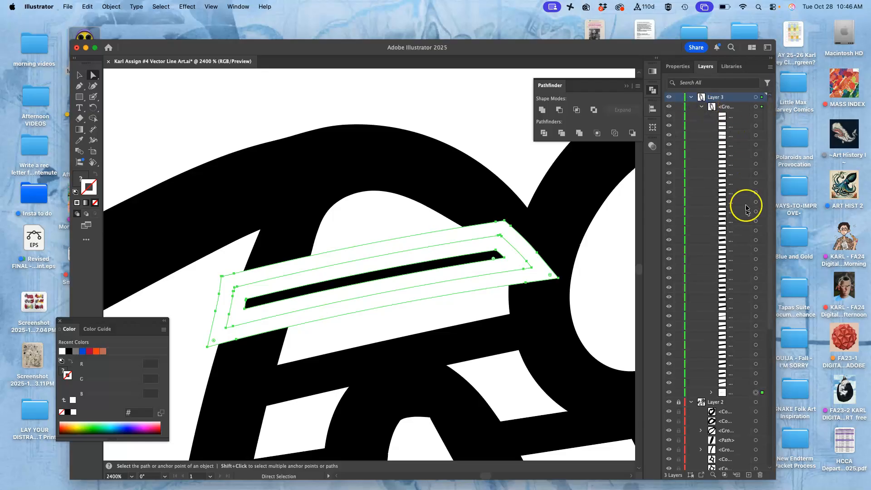
scroll(748, 227, "down", 3)
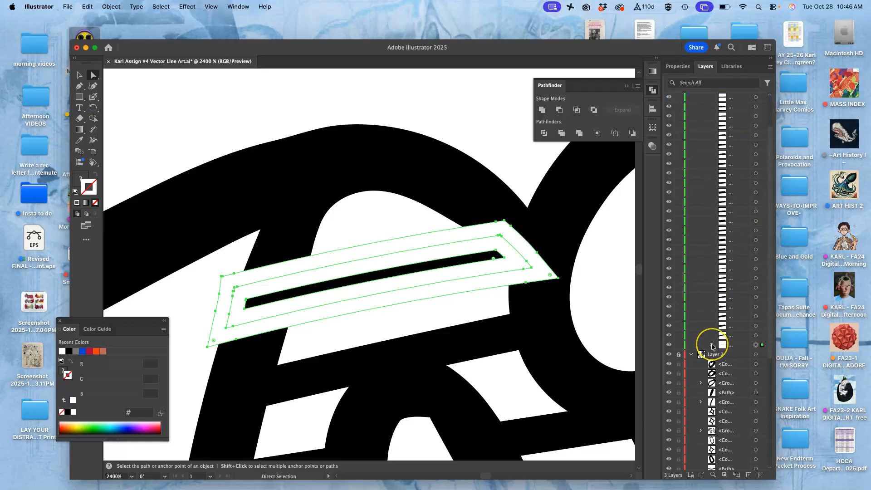
scroll(712, 343, "up", 3)
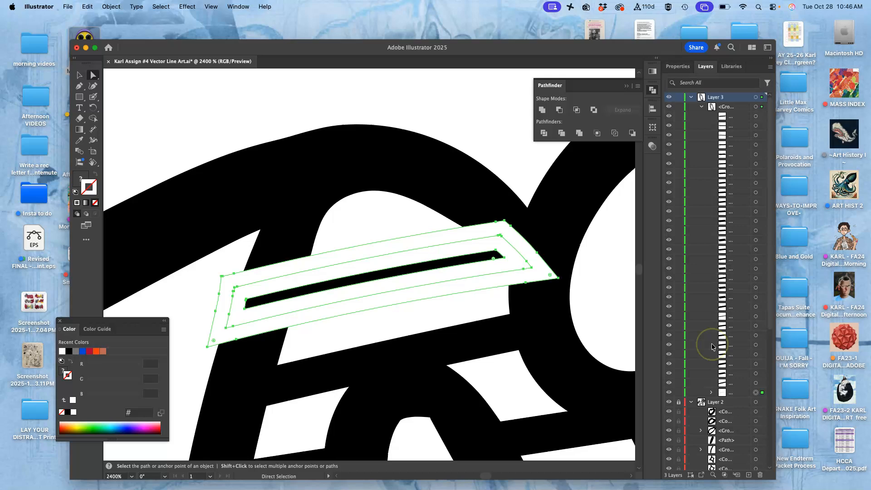
left_click(711, 394)
left_click(755, 410)
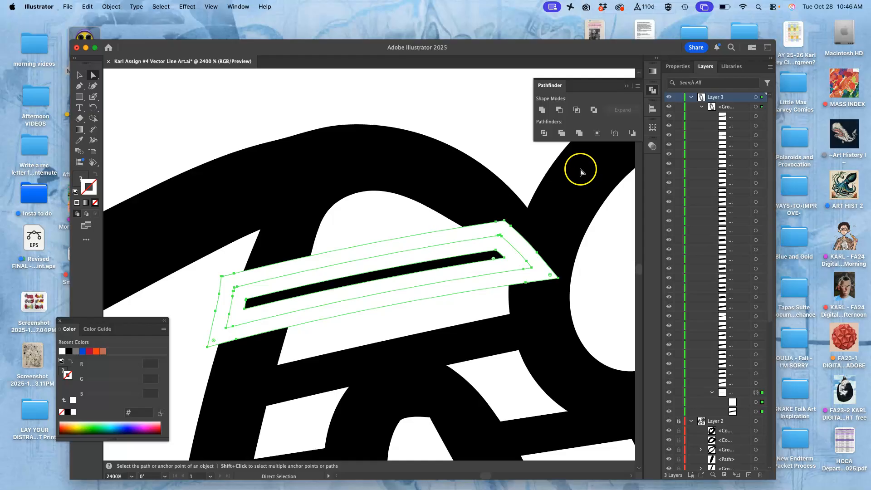
left_click(560, 111)
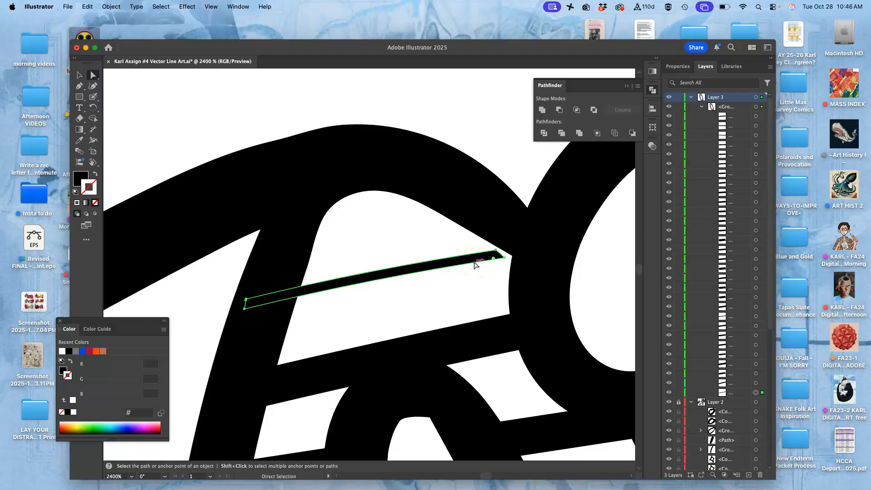
Step: Undo the thinning of the topmost stripe, including its white stroke, and deselect the artwork
key("super+minus")
key("super+minus")
key("super+minus")
key("super+minus")
key("super+minus")
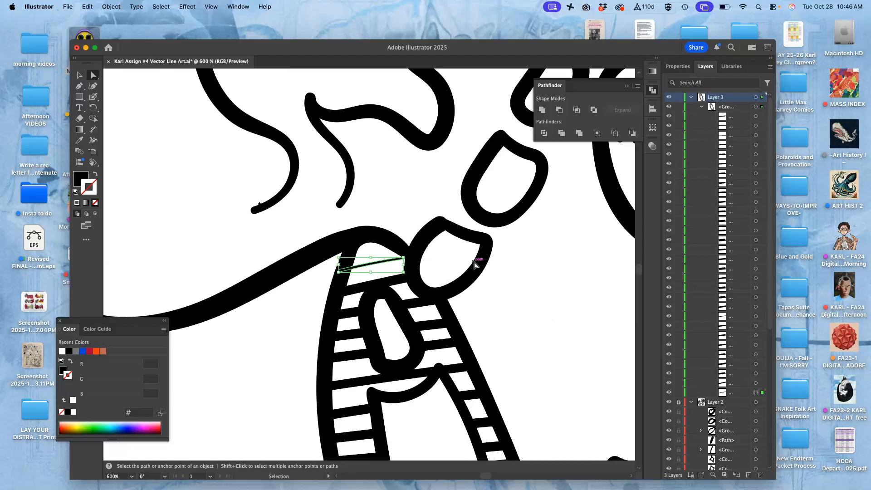
scroll(473, 266, "down", 3)
scroll(474, 266, "down", 2)
key("v")
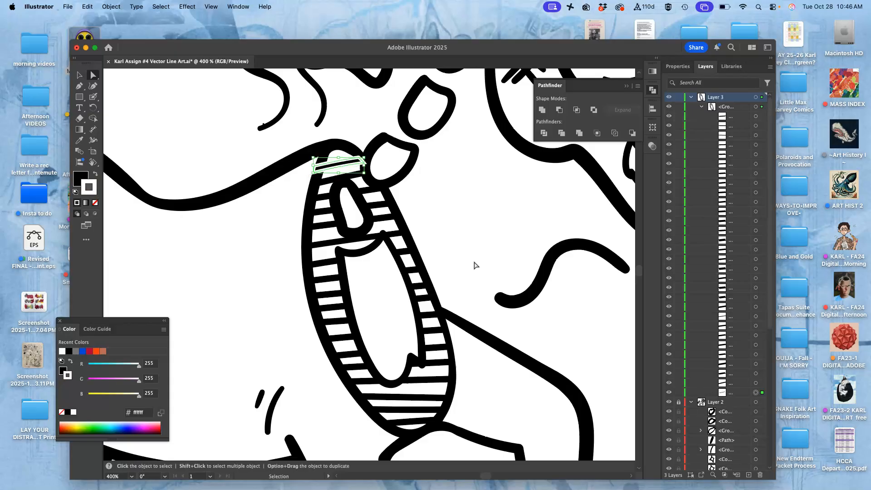
key("slash")
key("a")
left_click(475, 264)
Step: Lock and collapse Layer 3, unlock Layer 2 and select all the line art on Layer 2
left_click(672, 96)
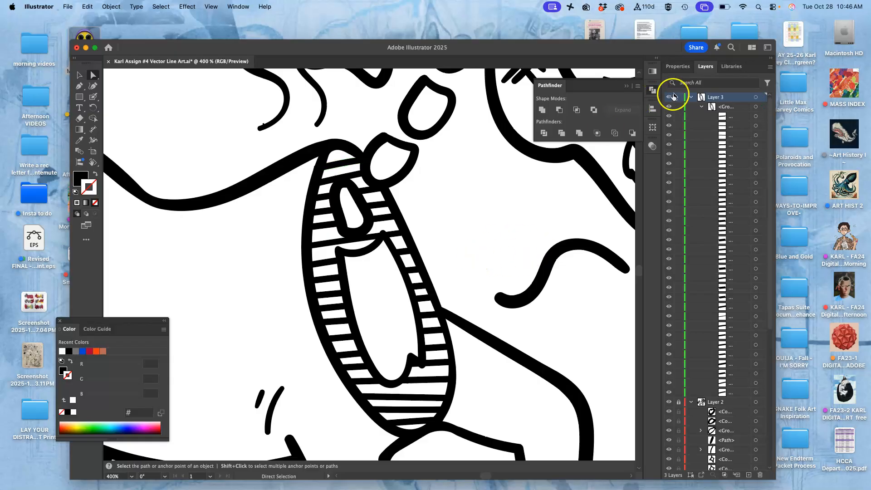
left_click(679, 97)
left_click(691, 97)
left_click(761, 106)
key("super+1")
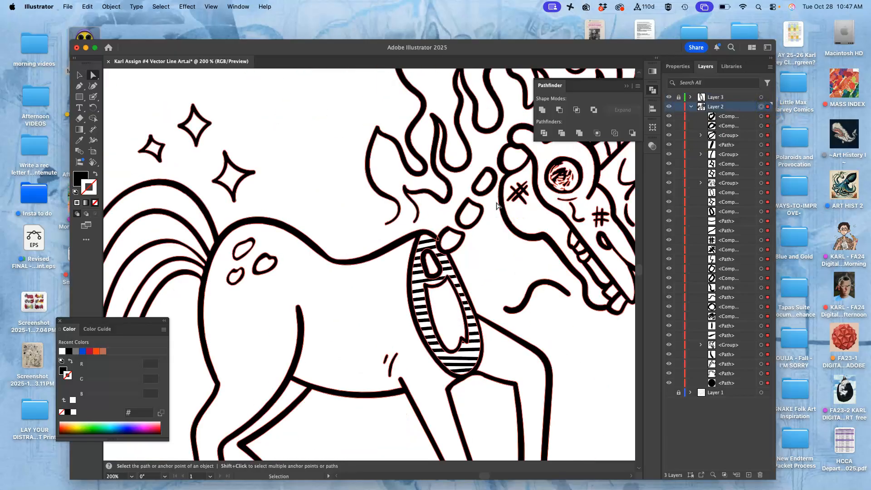
Step: Give all the Layer 2 line art a white stroke with a weight of 3 pt
double_click(94, 186)
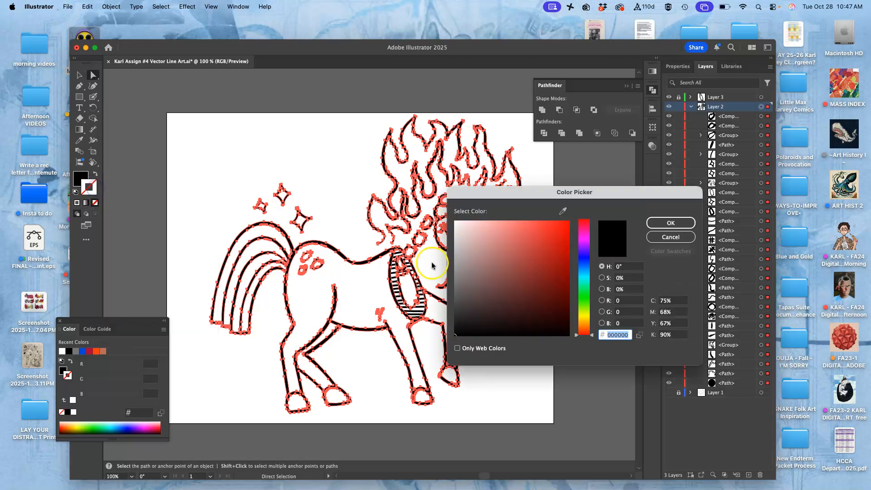
left_click(657, 222)
left_click(677, 66)
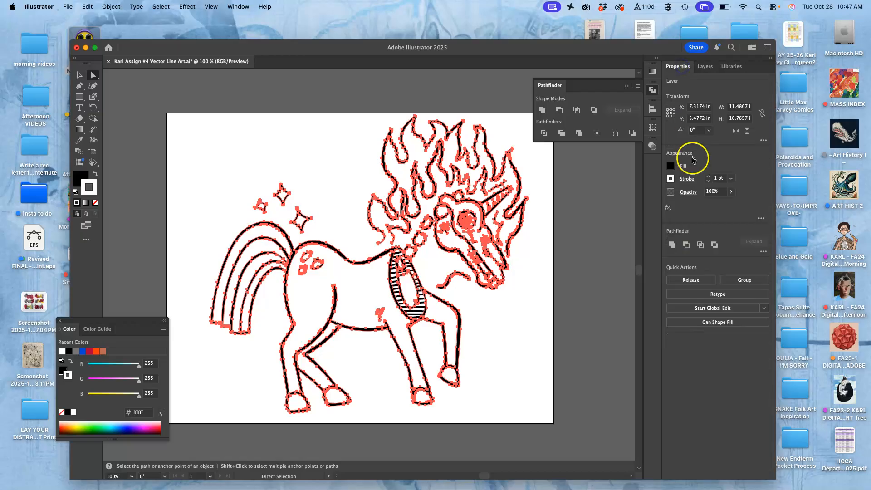
left_click(709, 177)
left_click(709, 177)
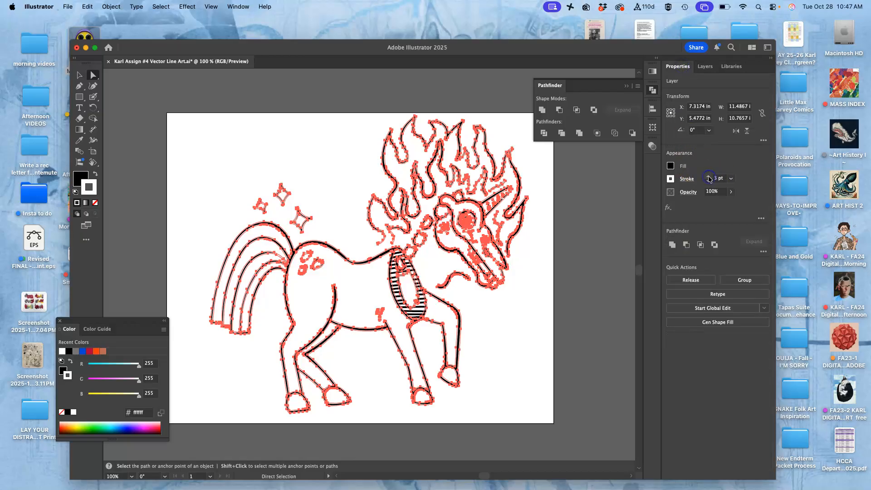
Step: Change the stroke colour of the Layer 2 line art to black (#000000) and deselect the artwork
double_click(89, 188)
left_click_drag(461, 327, 436, 343)
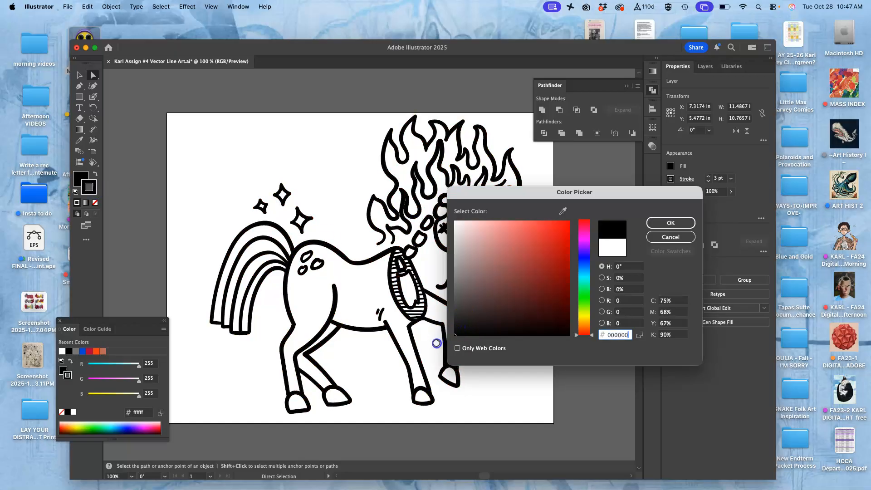
left_click(665, 222)
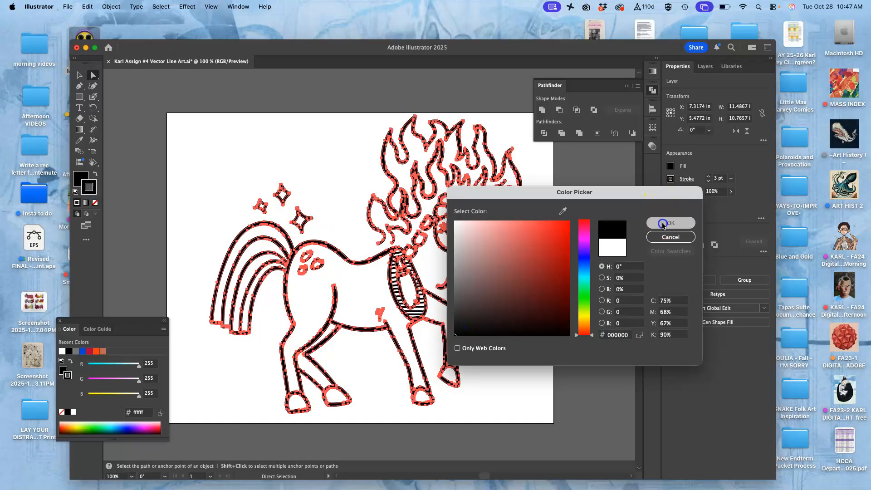
left_click(580, 266)
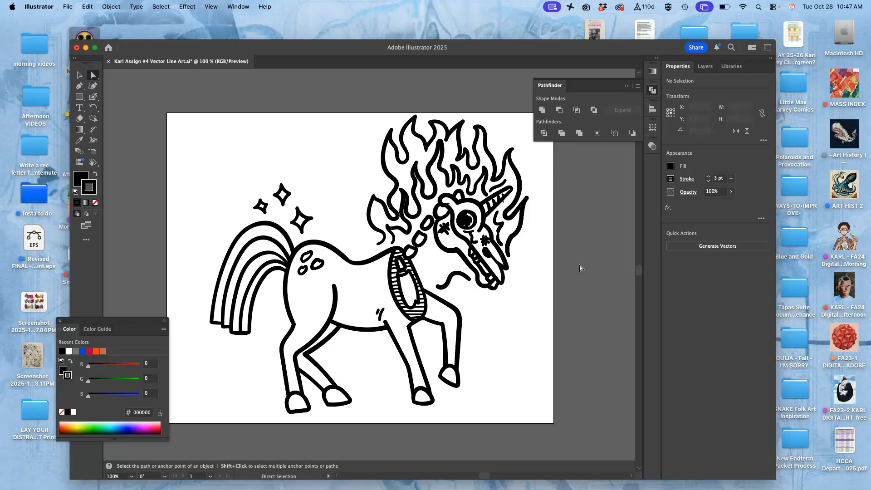
Step: Try removing the stroke from all the Layer 2 line art, undo the removal and deselect the artwork
left_click(705, 67)
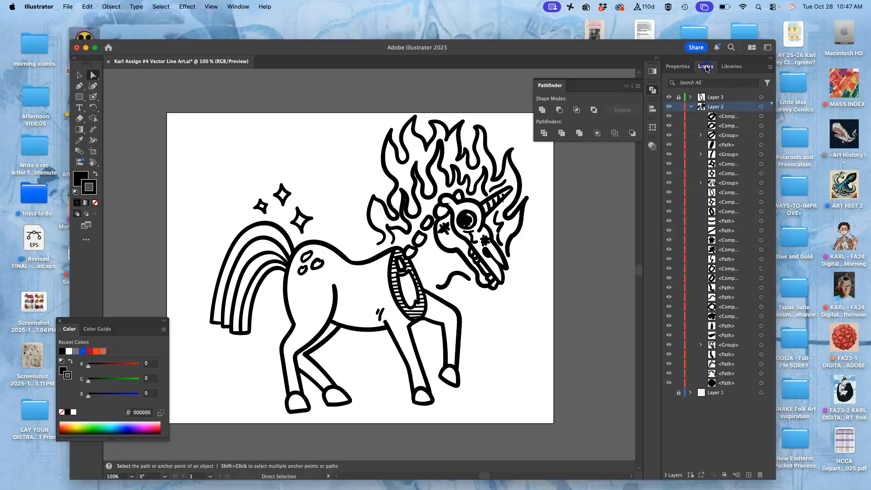
left_click(762, 107)
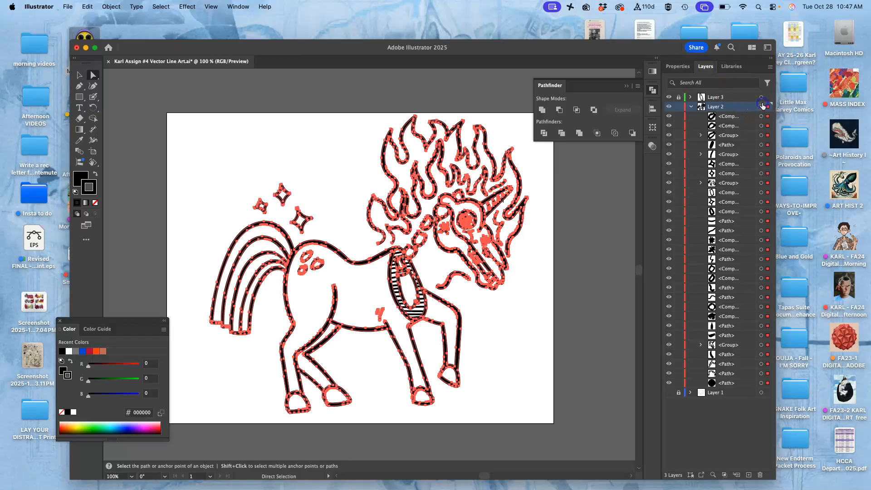
left_click(95, 202)
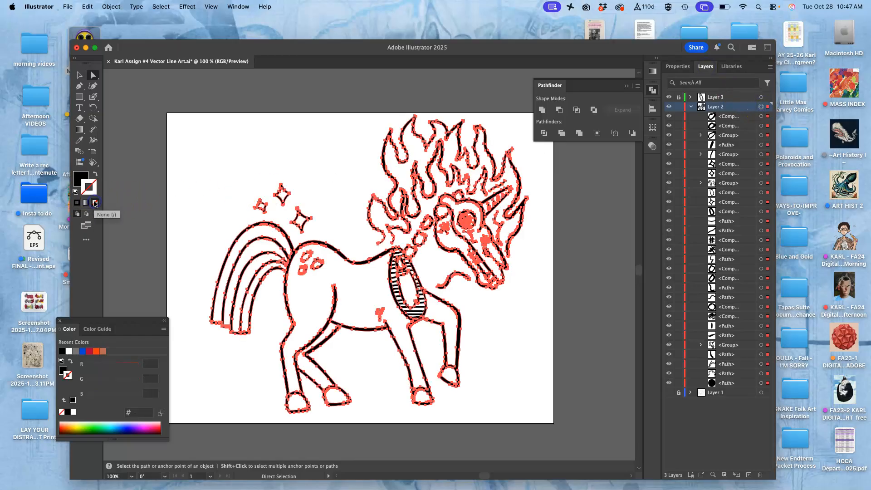
left_click(142, 224)
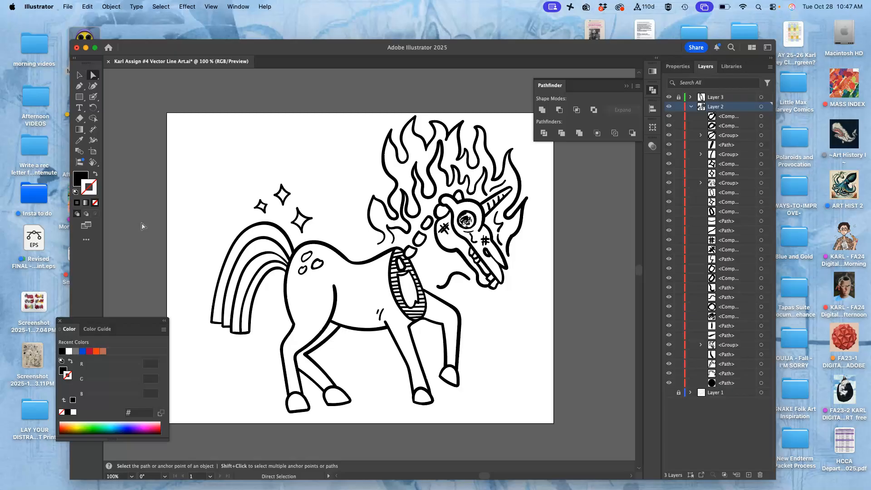
key("super+a")
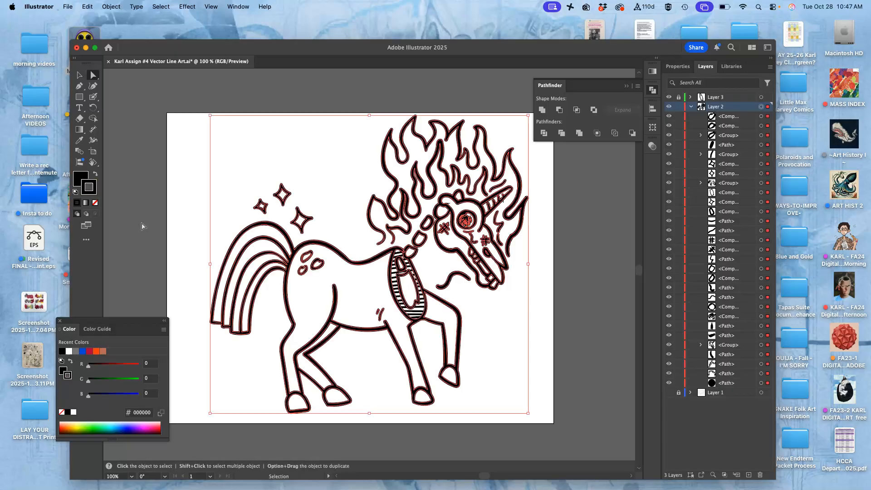
left_click(142, 225)
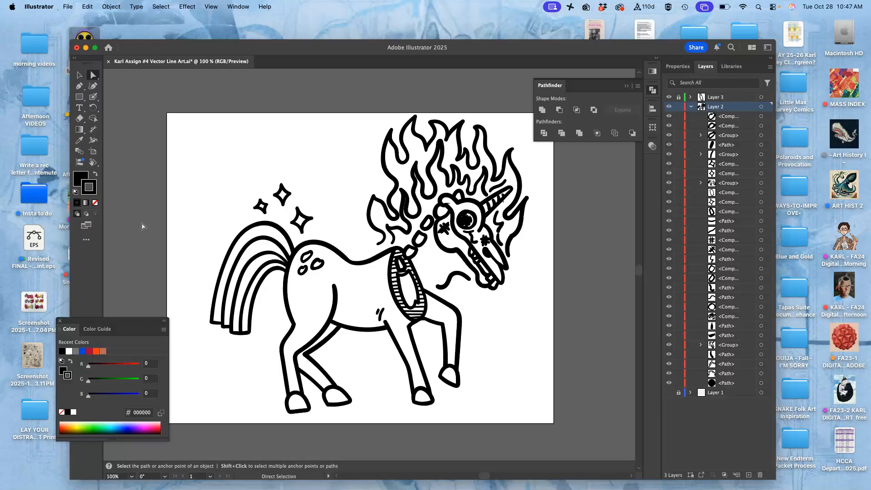
Step: Inspect the thickened line art up close along the neck and at the back of the skull for stray spikes
key("super+equal")
key("super+equal")
key("super+equal")
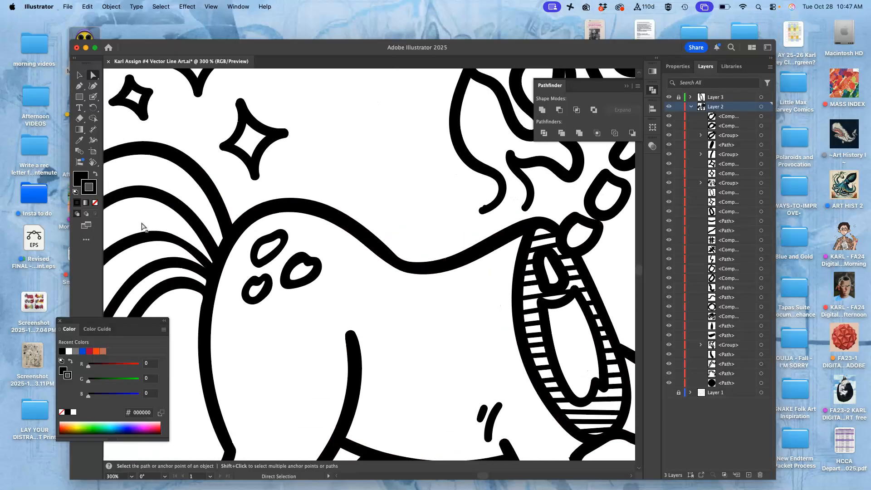
scroll(142, 225, "up", 5)
scroll(141, 225, "right", 5)
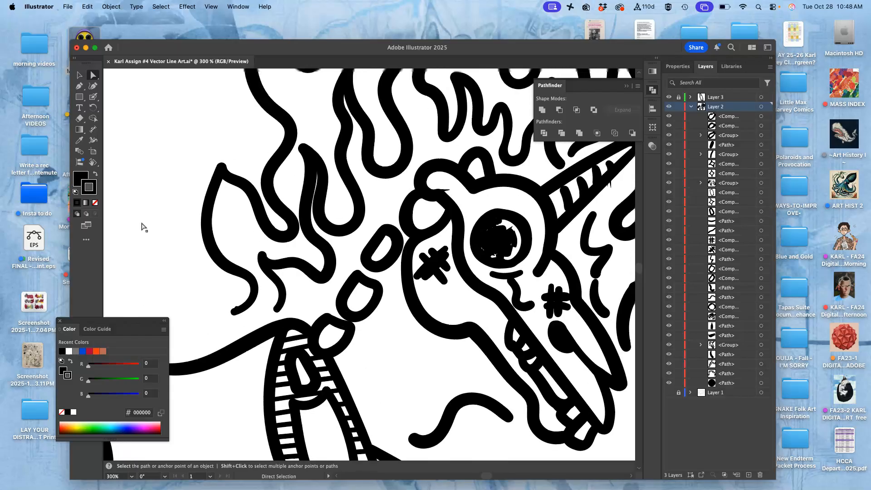
left_click(444, 204)
key("super+equal")
key("super+equal")
key("super+equal")
key("super+equal")
key("super+equal")
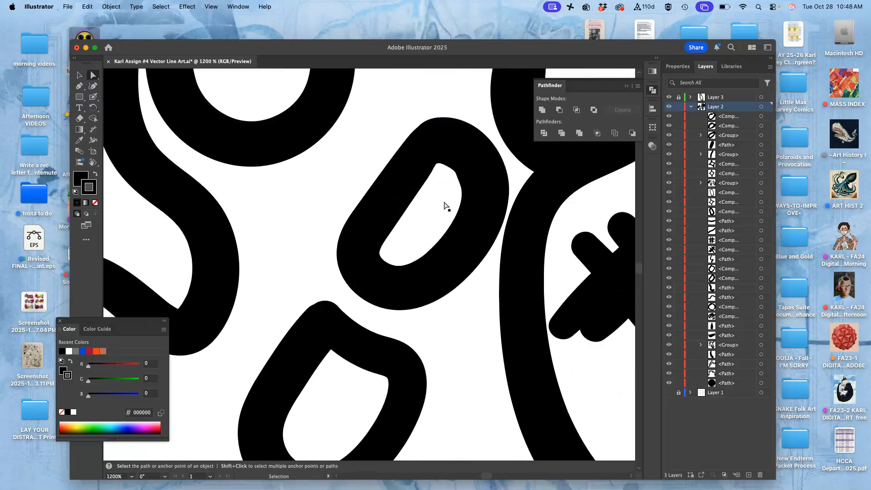
scroll(444, 206, "up", 5)
scroll(444, 206, "right", 3)
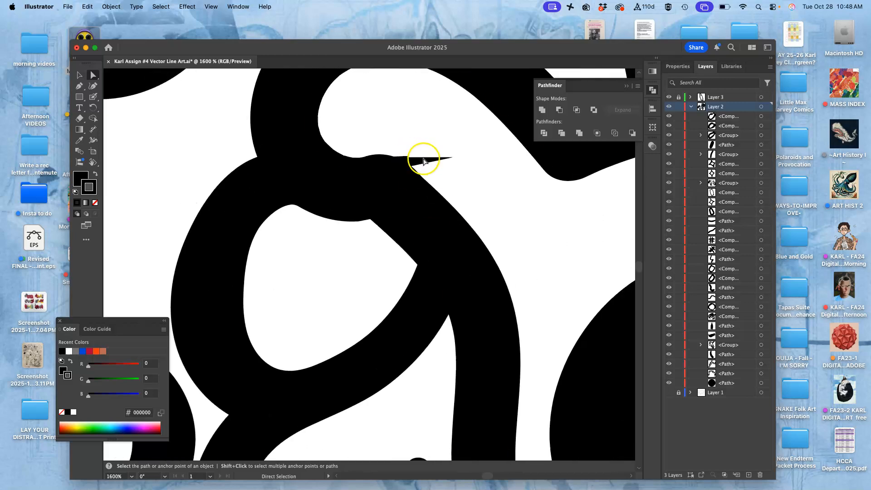
Step: Select the skull outline beside the stray spike and give its stroke a round cap and a bevel join, trying a round join first
left_click(405, 163)
left_click(394, 178)
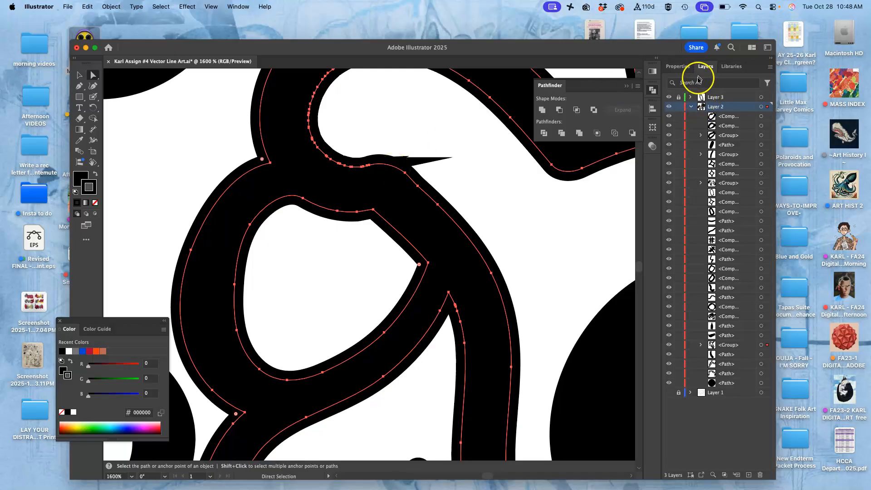
left_click(680, 66)
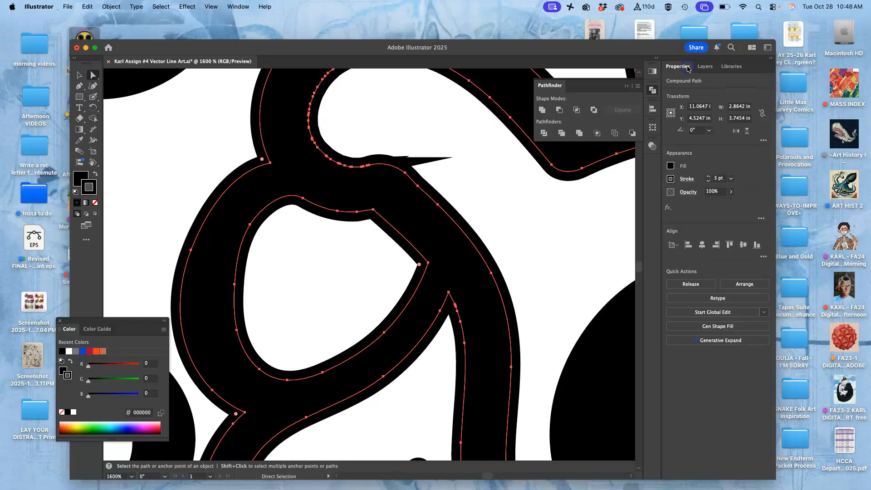
left_click(692, 182)
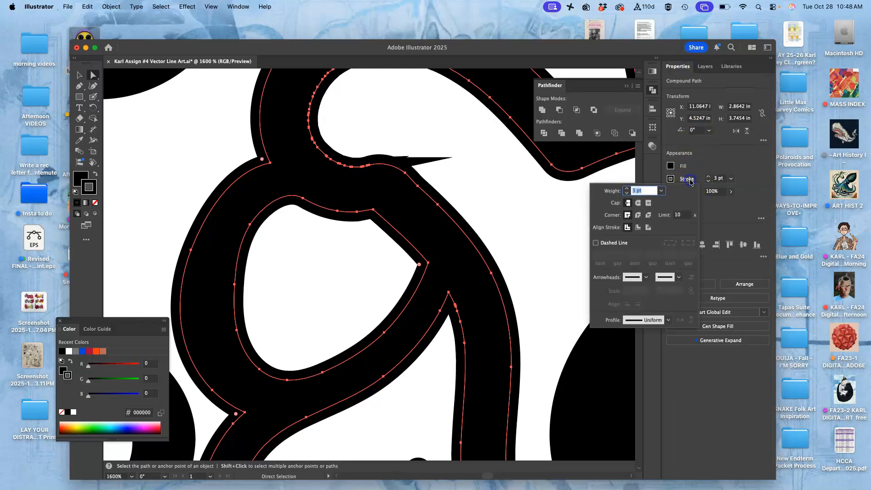
left_click(638, 204)
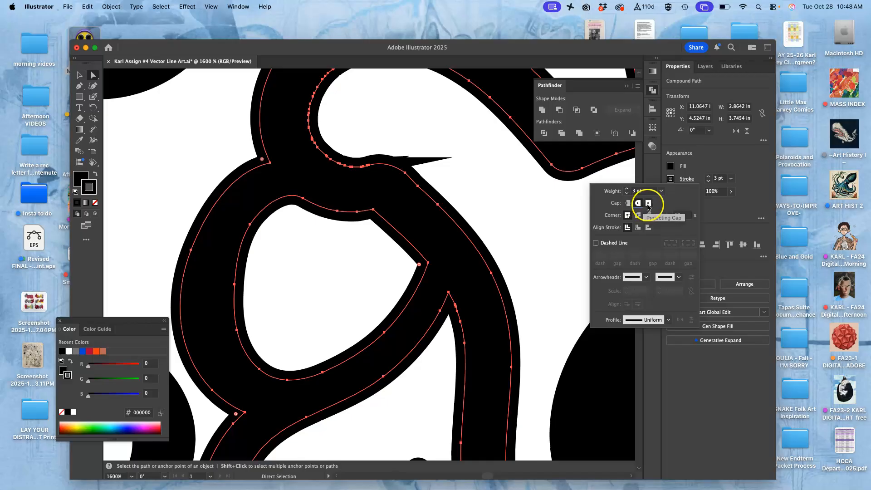
left_click(639, 215)
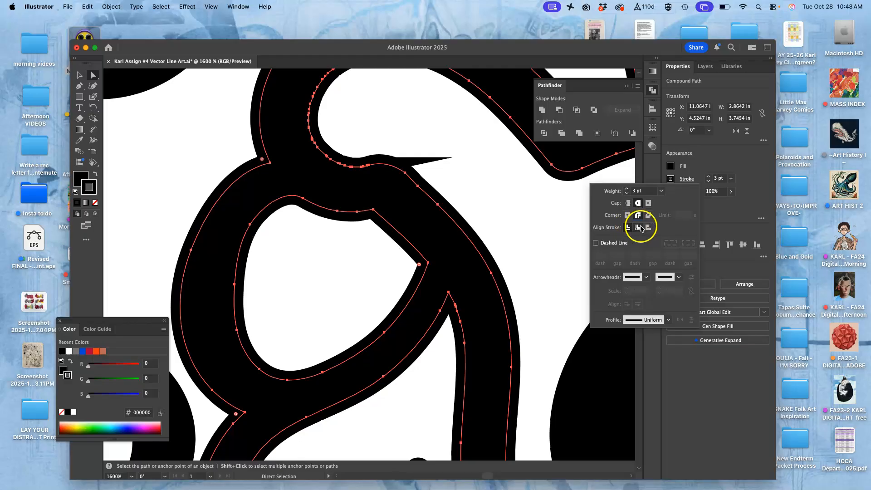
left_click(649, 216)
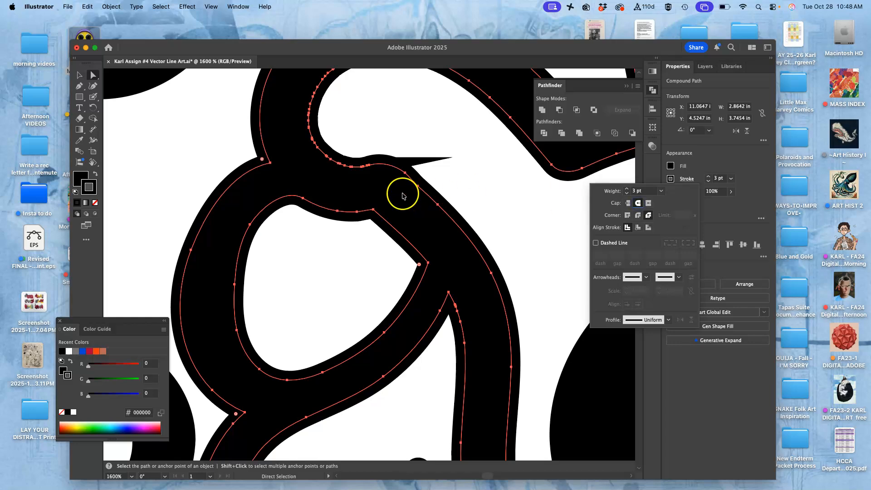
Step: Compare inside and center alignment for the skull outline's stroke and settle on aligning it to the outside
left_click(638, 228)
left_click(628, 228)
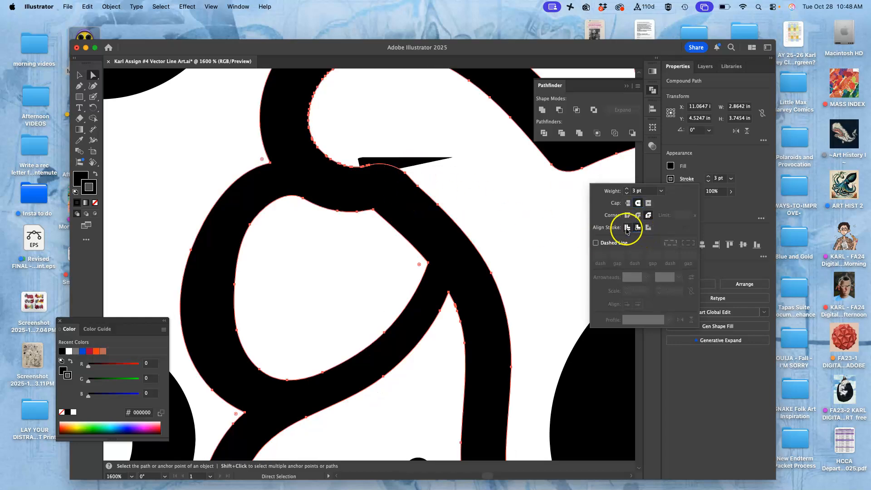
left_click(648, 228)
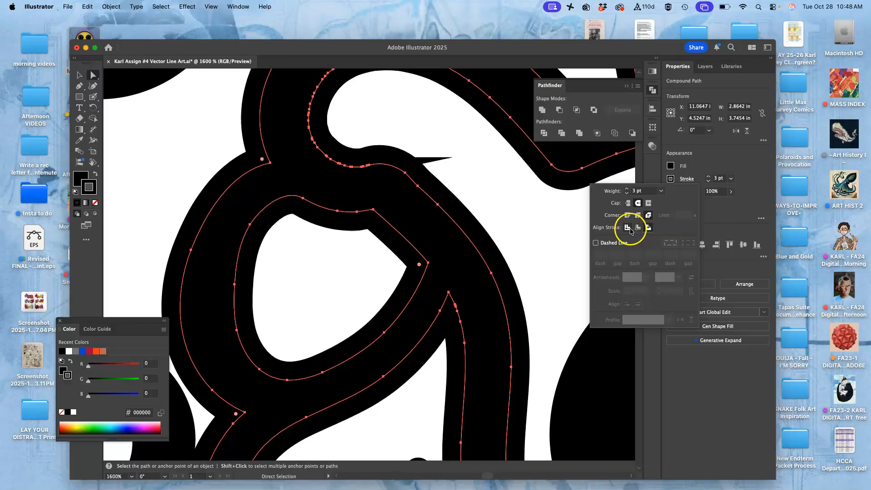
Step: Set the skull outline's stroke weight to 2.2 pt and deselect the outline
left_click(709, 181)
left_click(709, 182)
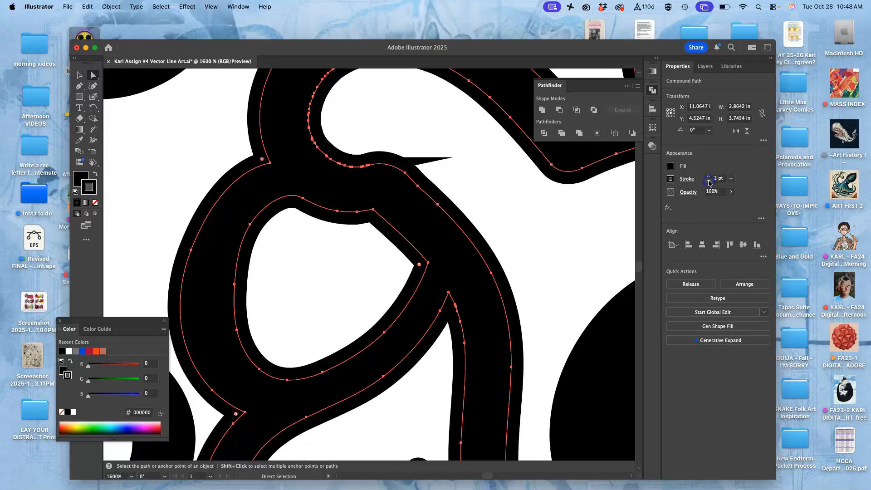
left_click(717, 181)
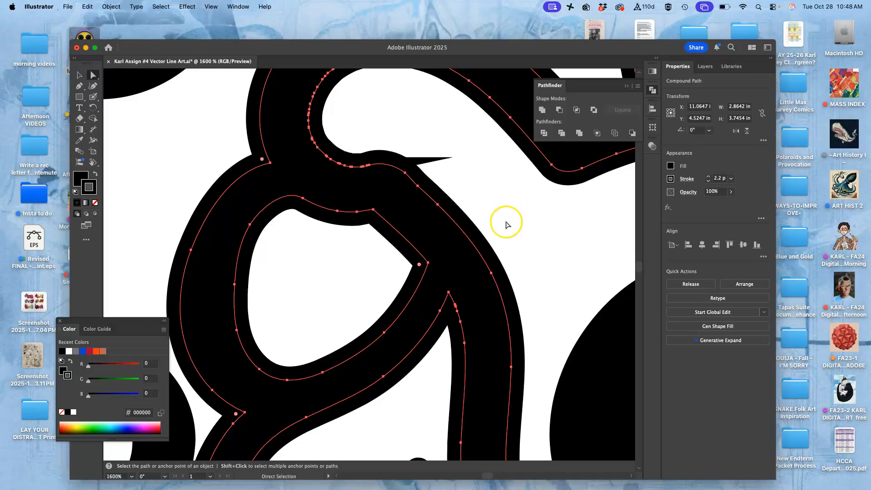
scroll(476, 202, "down", 2)
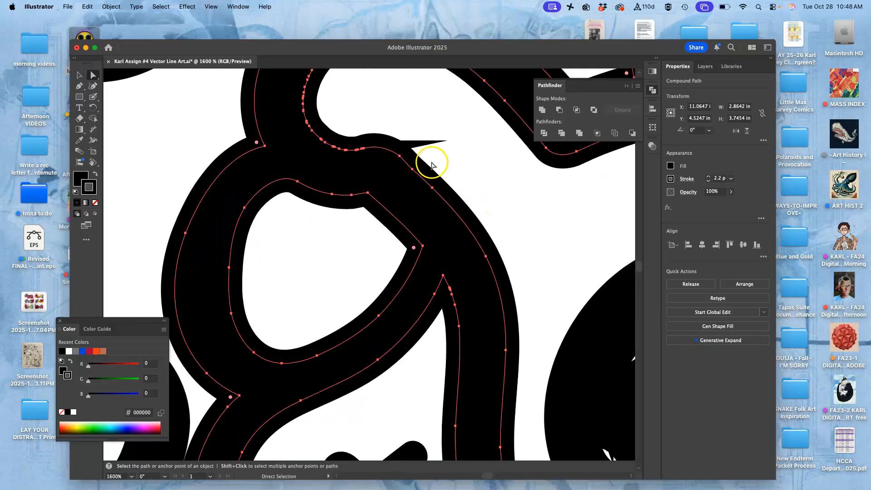
left_click(422, 145)
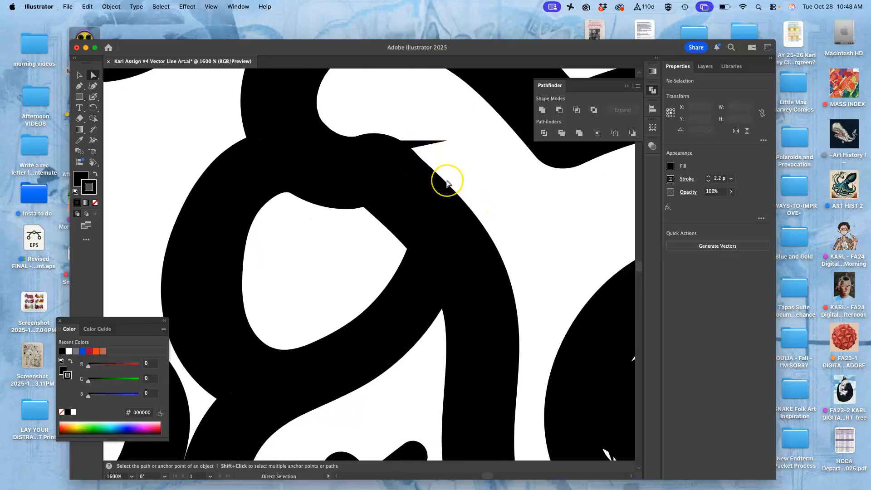
Step: Review the line thickness across the unicorn's body, mane and head from a wider view
key("super+minus")
key("super+minus")
key("super+minus")
key("super+minus")
key("super+minus")
key("super+minus")
key("super+minus")
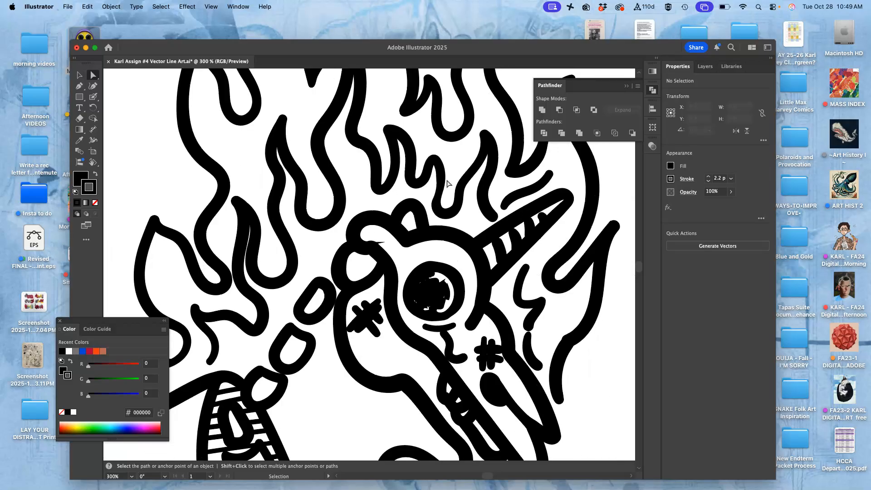
scroll(447, 183, "down", 5)
scroll(447, 183, "left", 3)
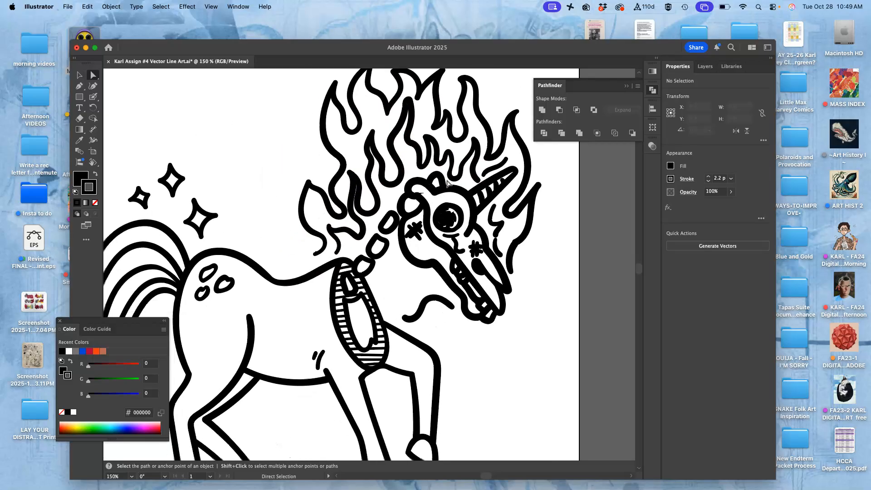
scroll(447, 183, "up", 2)
scroll(447, 183, "right", 1)
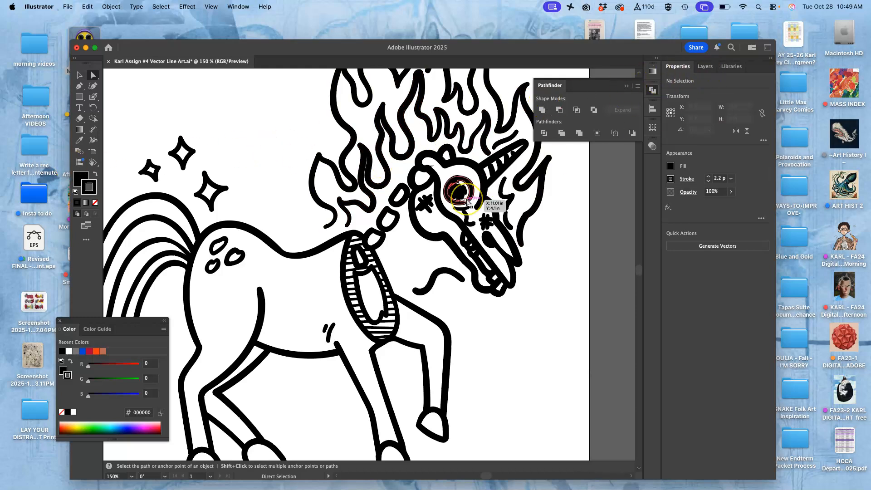
Step: Examine the line art up close from the striped chest to the vertebra and stitch marks beside the skull
key("super+equal")
key("super+equal")
key("super+equal")
key("super+equal")
key("super+equal")
key("super+equal")
key("super+equal")
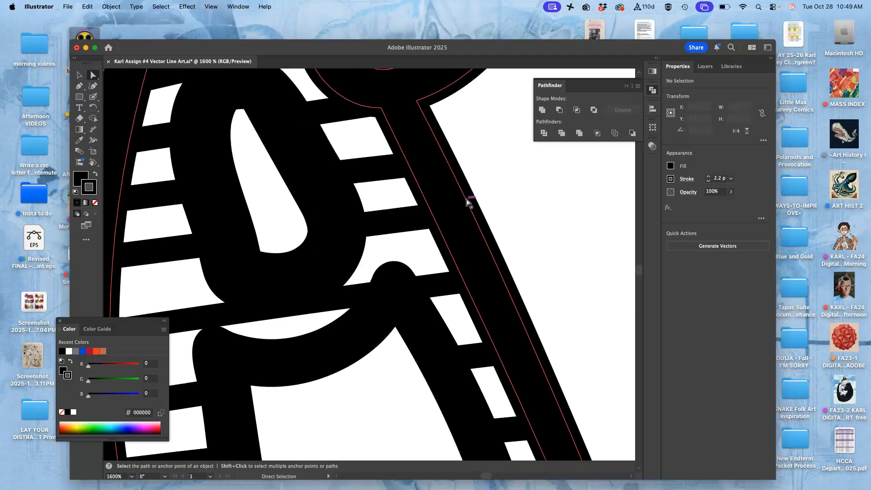
scroll(468, 203, "up", 15)
scroll(467, 203, "right", 8)
scroll(468, 203, "up", 10)
scroll(468, 204, "right", 5)
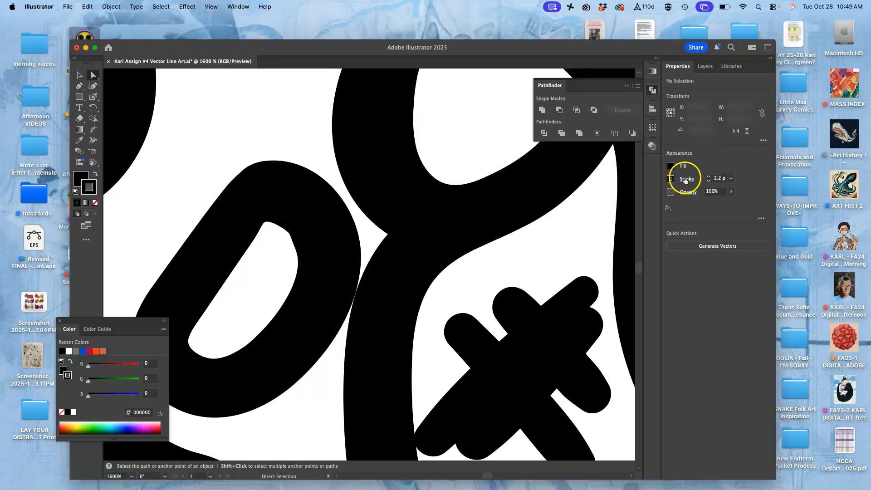
Step: Target all artwork on Layer 2 and set its stroke weight to 0.8 pt
left_click(706, 67)
left_click(761, 106)
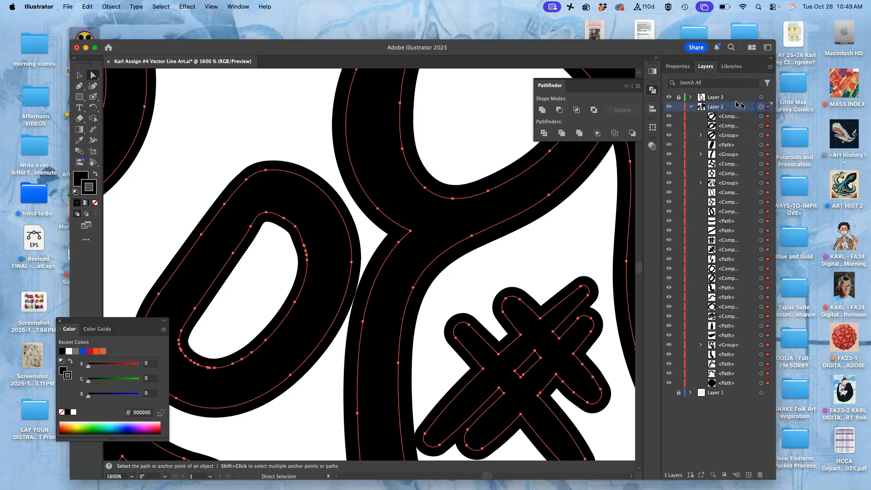
left_click(680, 66)
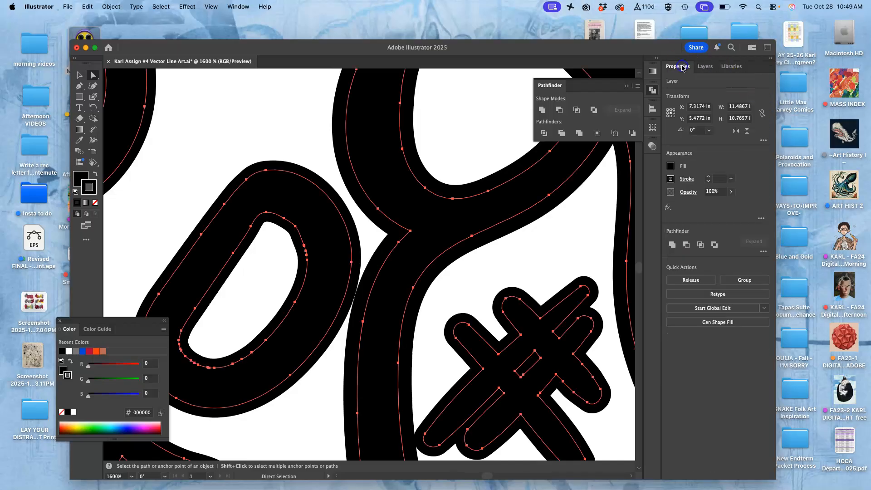
left_click(689, 179)
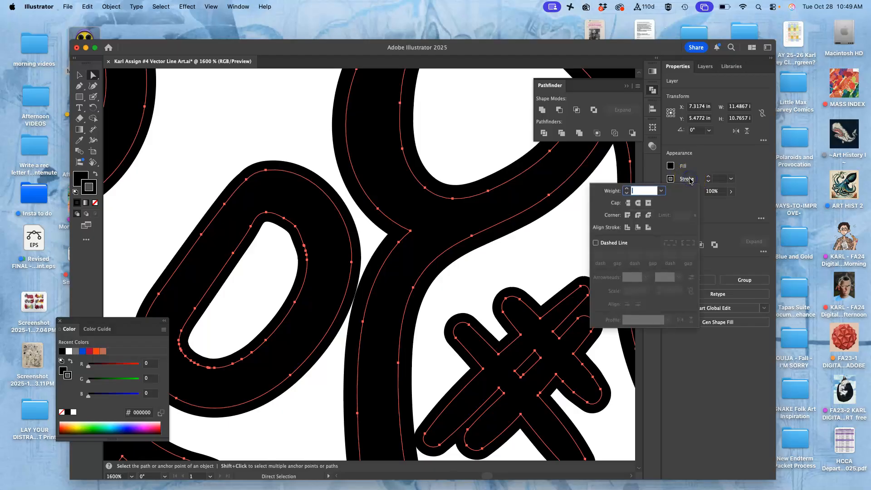
left_click(699, 175)
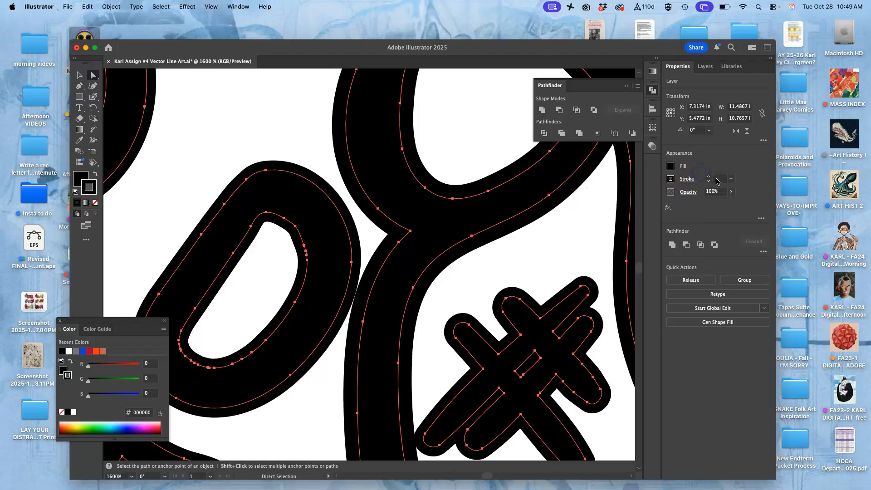
left_click(709, 181)
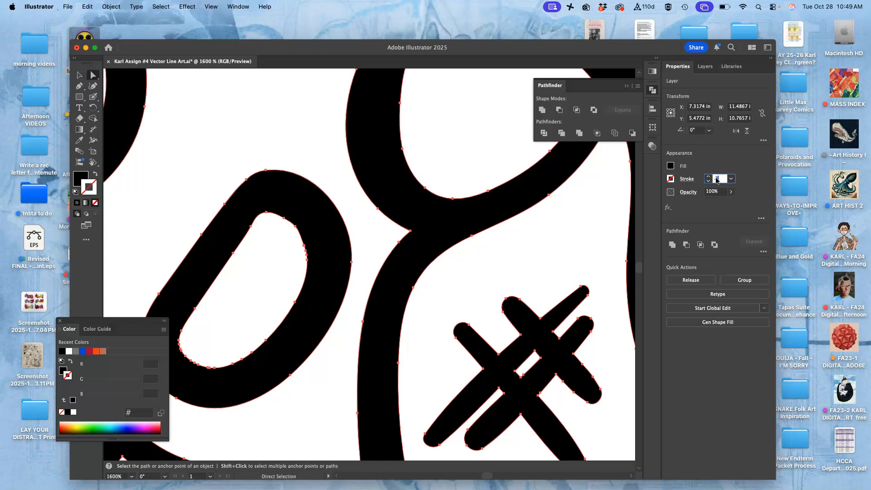
key("Return")
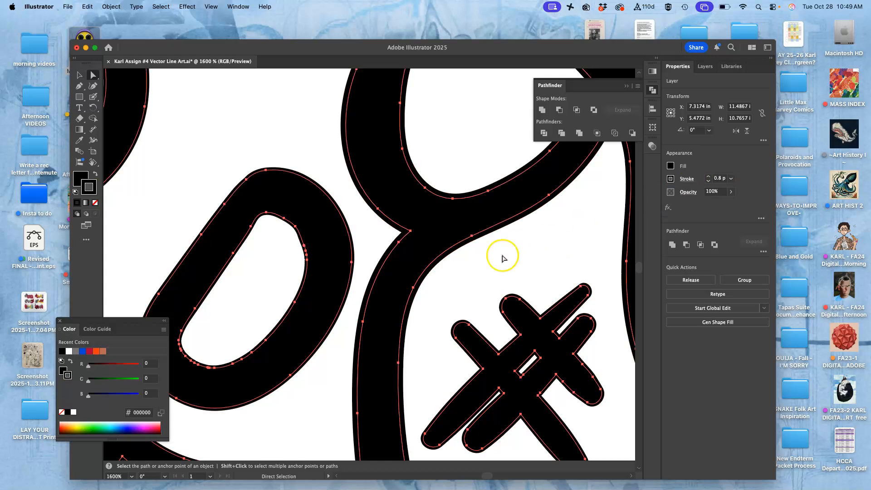
Step: Give Layer 2's stroke a round cap and round join corners, and deselect the artwork
left_click(688, 179)
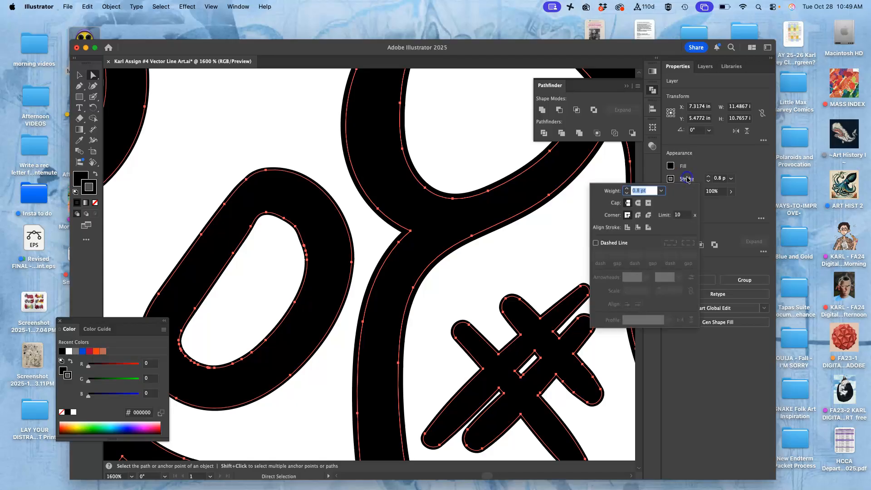
left_click(639, 203)
left_click(638, 216)
left_click(536, 245)
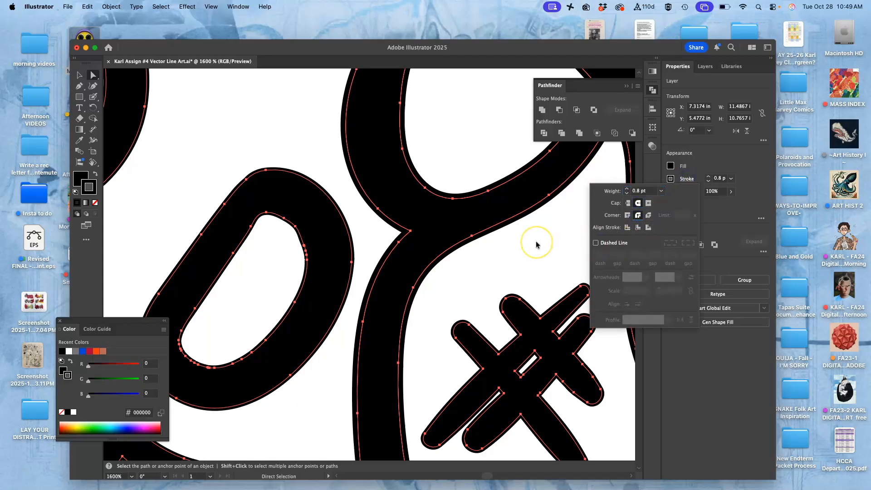
left_click(623, 195)
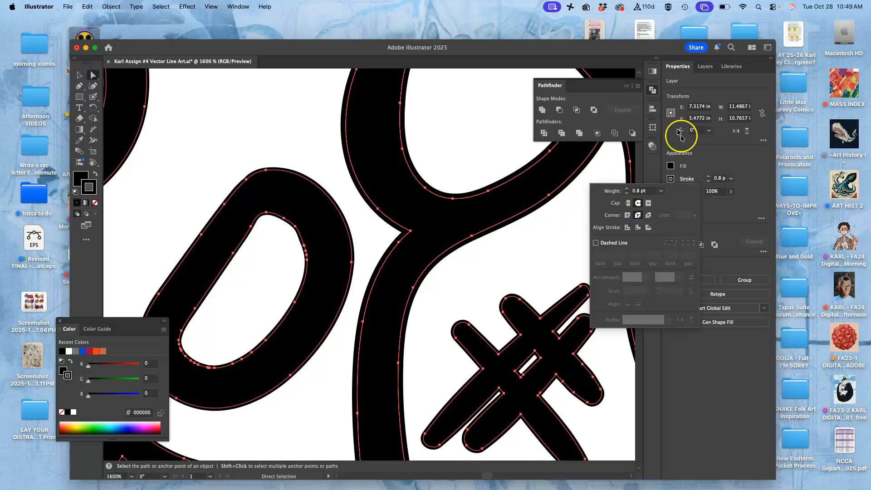
left_click(205, 96)
left_click(243, 112)
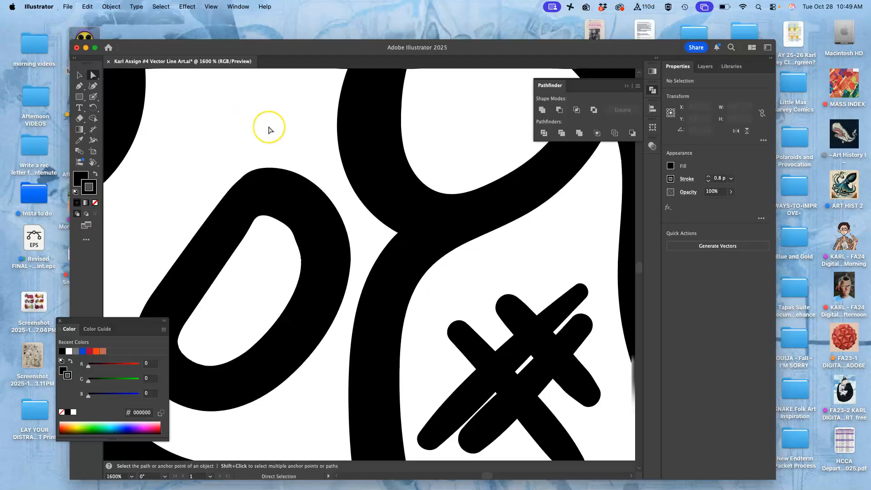
Step: Remove the stroke from the crossed stitch mark at the back of the skull
scroll(268, 129, "right", 6)
scroll(270, 130, "right", 3)
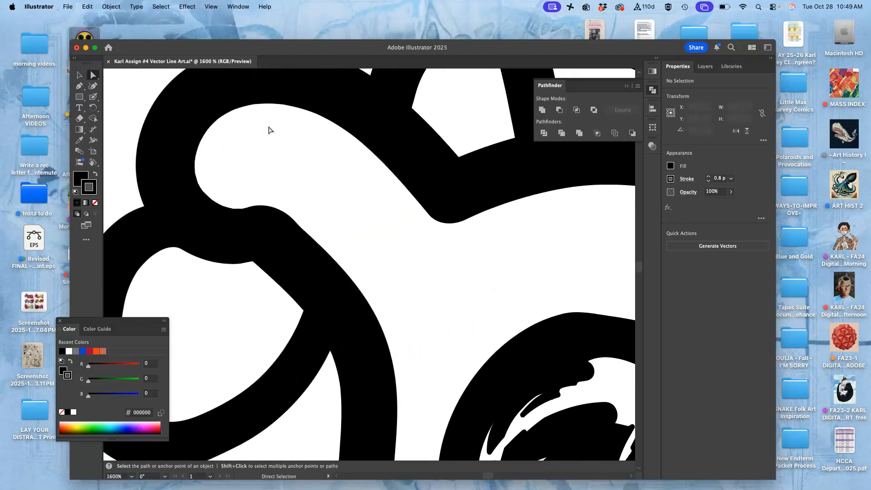
scroll(374, 222, "up", 6)
scroll(373, 222, "up", 10)
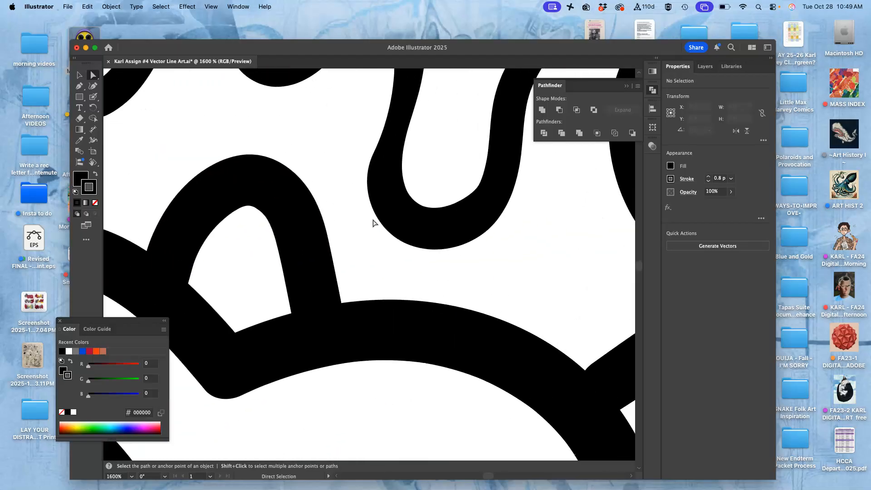
scroll(373, 222, "down", 5)
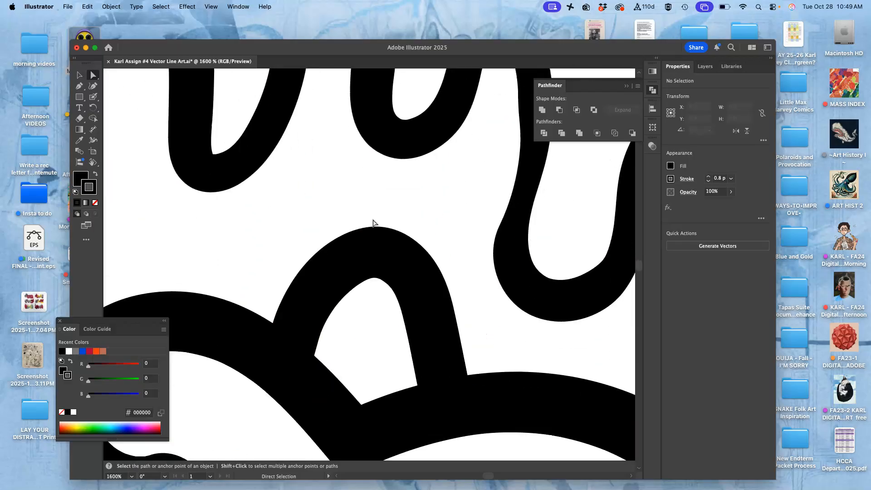
scroll(374, 222, "down", 5)
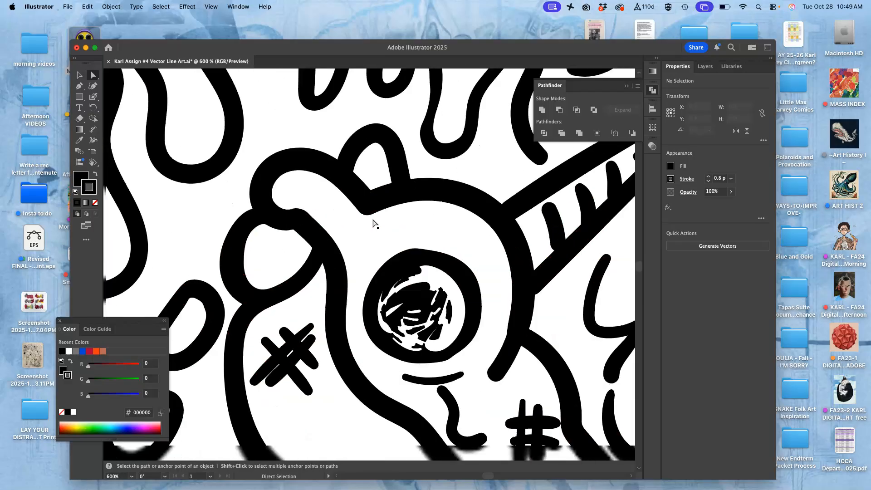
left_click(349, 220)
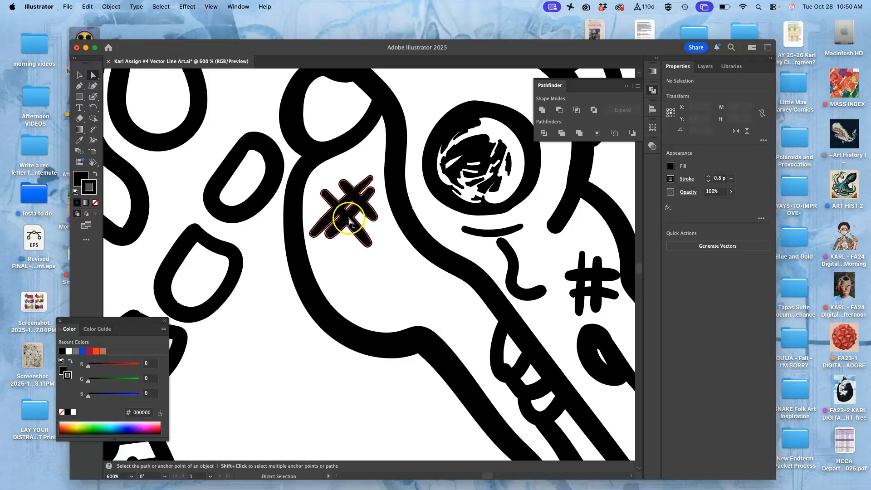
left_click(97, 202)
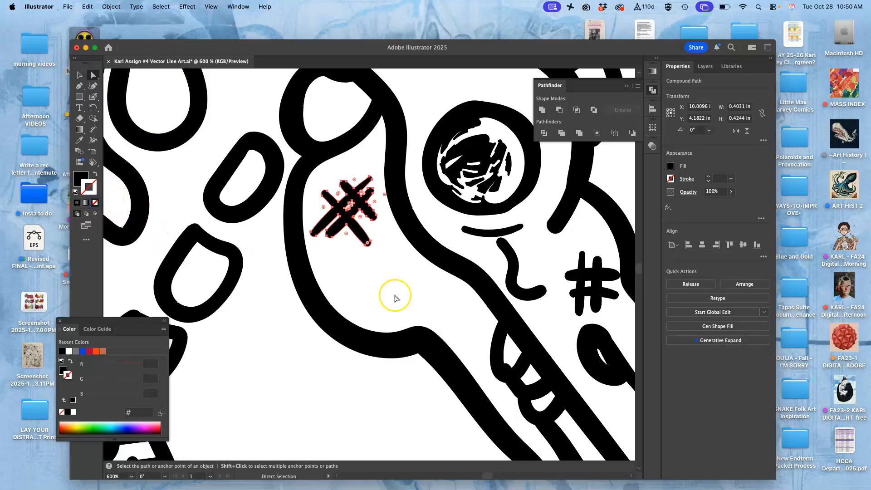
Step: Remove the stroke from both the inner and the outer flame outlines of the mane
scroll(394, 299, "left", 7)
scroll(395, 298, "down", 3)
scroll(395, 299, "up", 4)
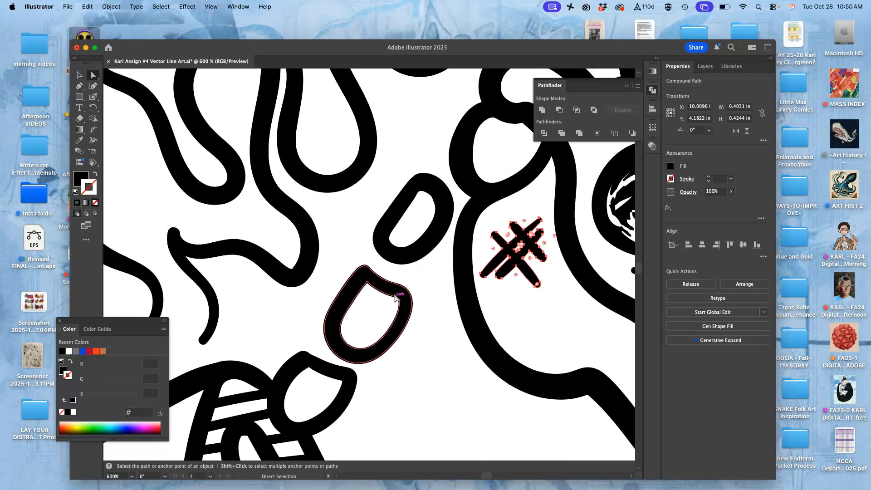
scroll(395, 297, "up", 5)
scroll(386, 298, "left", 2)
left_click(343, 303)
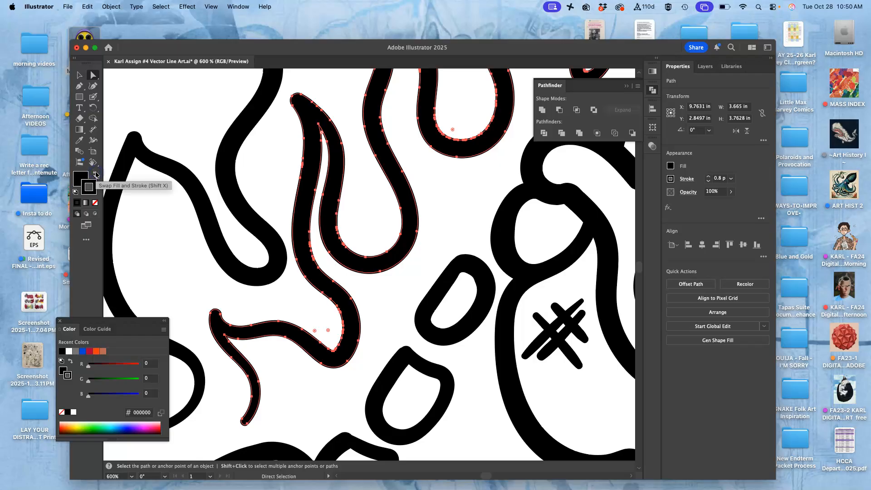
left_click(95, 203)
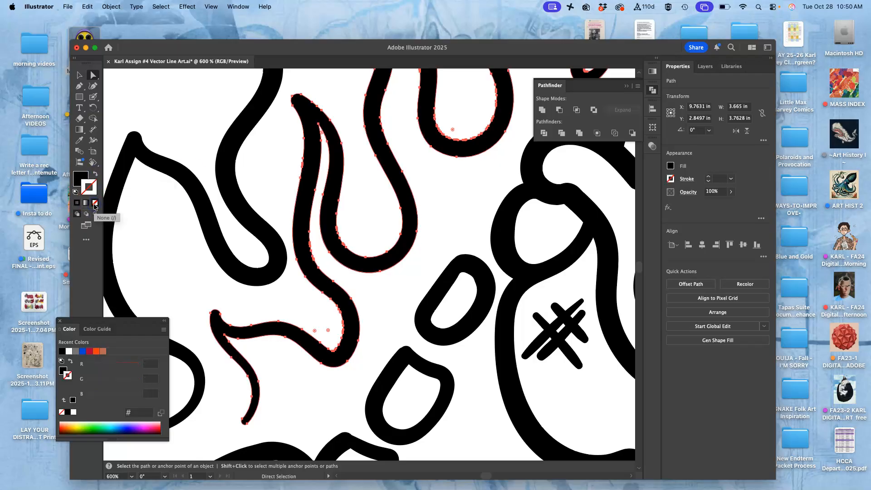
left_click(224, 171)
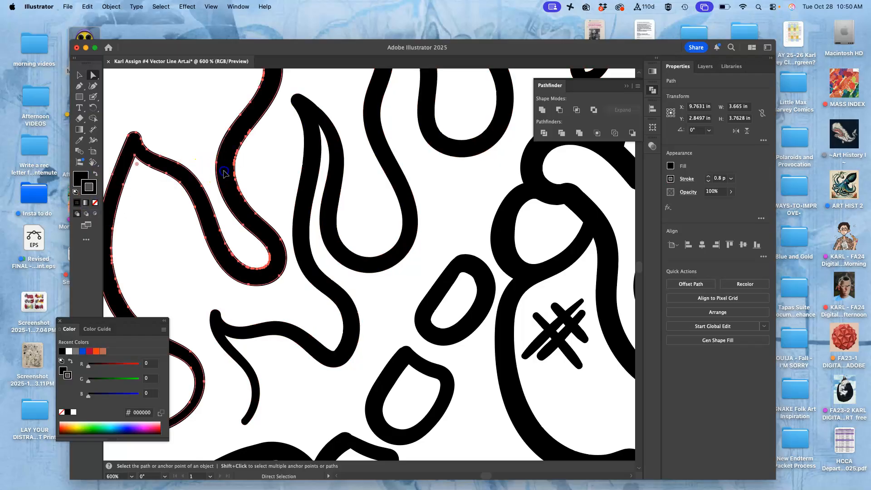
left_click(95, 203)
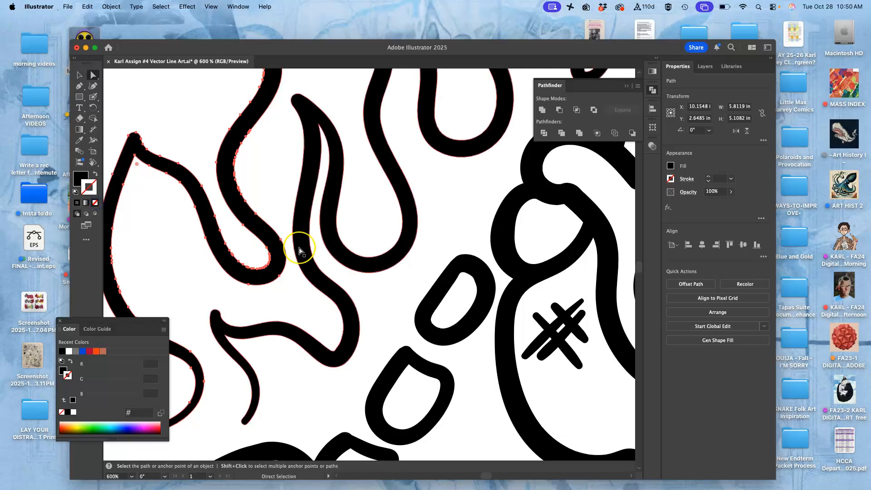
Step: Remove the stroke from the wavy line below the jaw and from the three sparkles above the tail
scroll(300, 250, "down", 4)
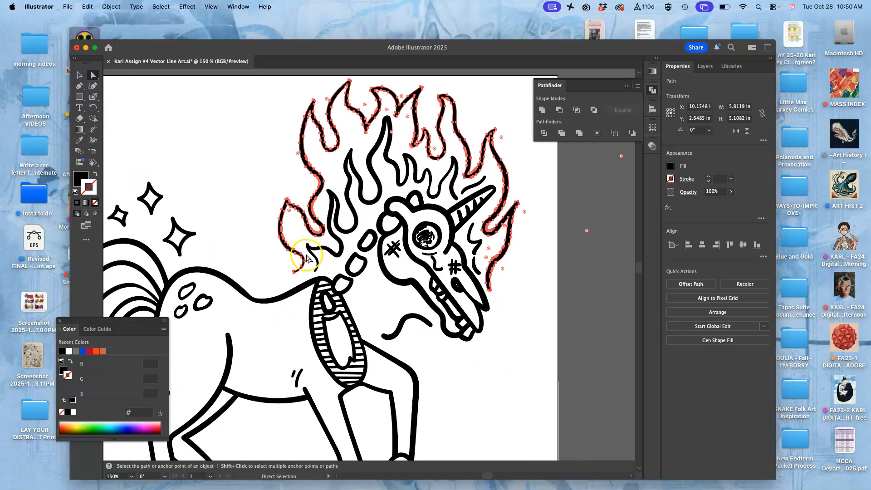
left_click(401, 327)
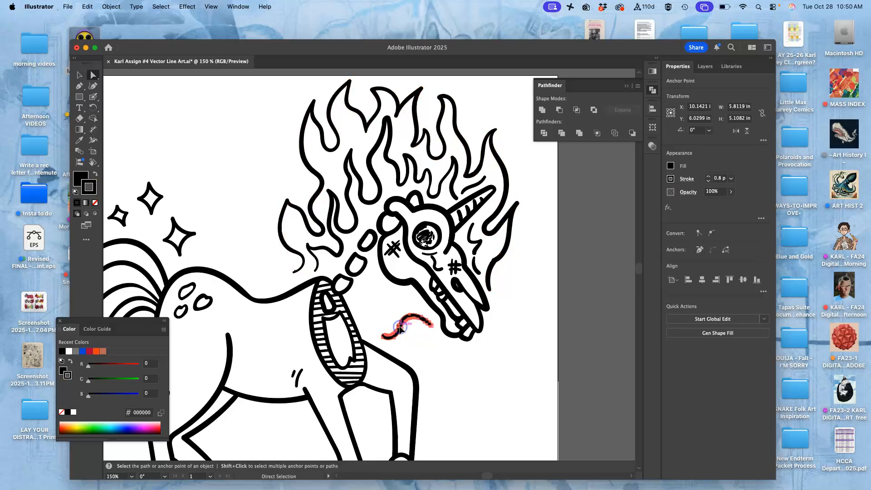
left_click(95, 203)
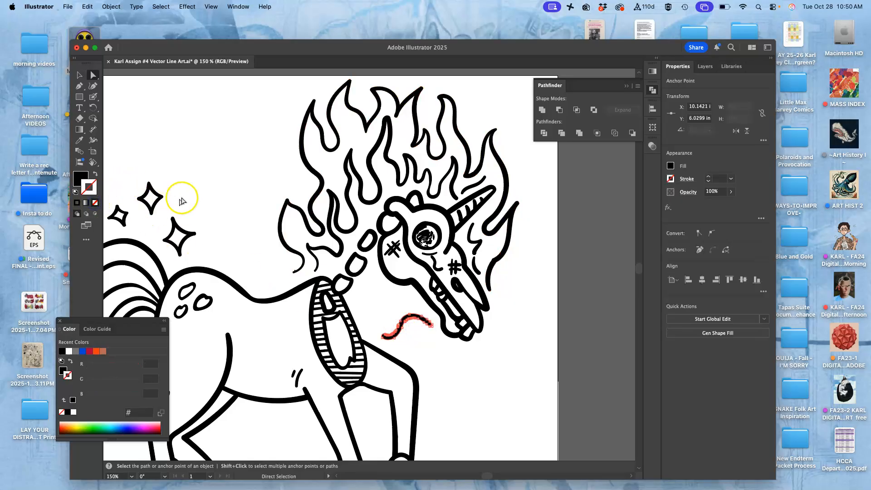
left_click_drag(191, 183, 117, 230)
left_click(94, 202)
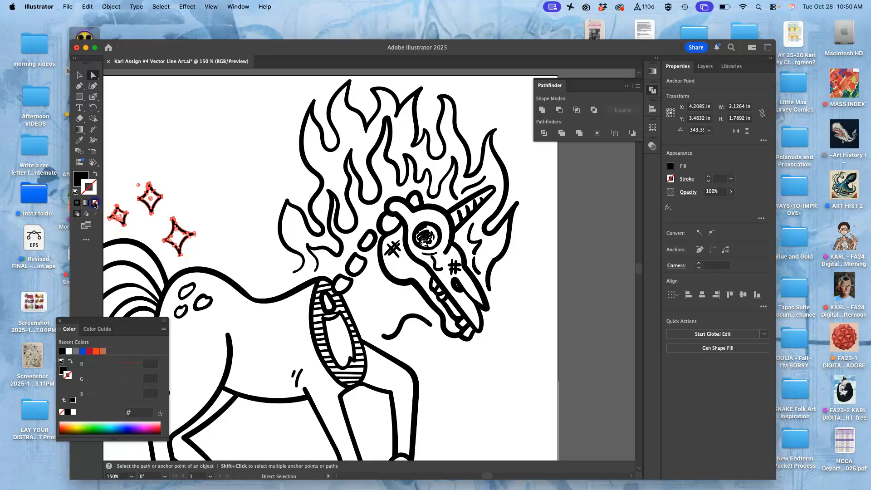
Step: Remove the stroke from the three spots on the unicorn's haunch
scroll(253, 320, "down", 4)
scroll(253, 320, "left", 4)
left_click_drag(308, 199, 278, 237)
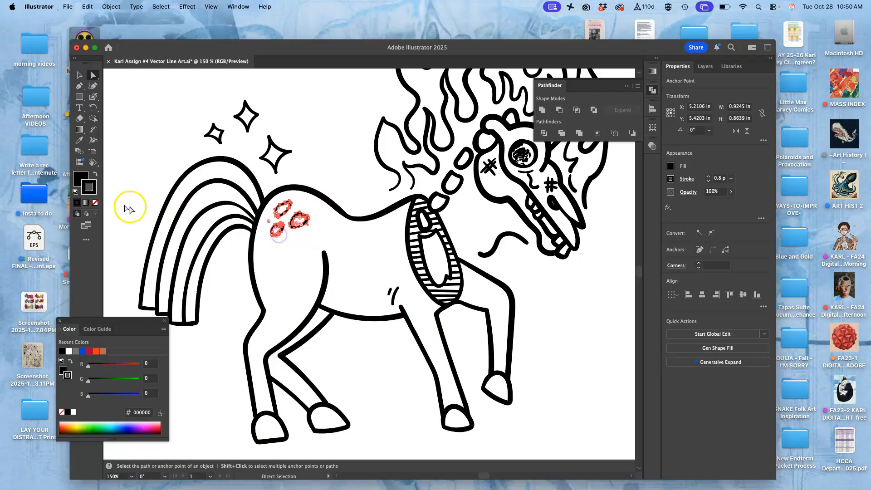
left_click(94, 203)
Step: Unlock Layer 3, target all artwork on Layers 3 and 2 together, and apply Outline Stroke to it
scroll(321, 250, "up", 2)
scroll(320, 249, "right", 3)
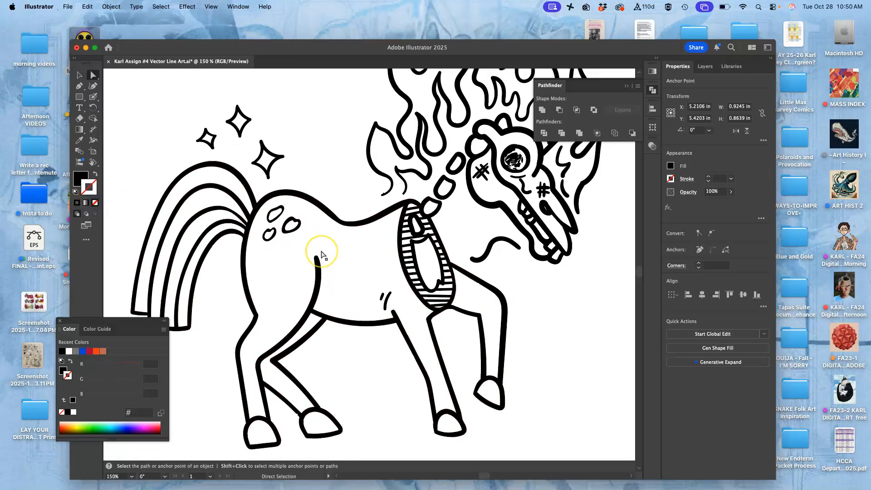
scroll(323, 254, "right", 2)
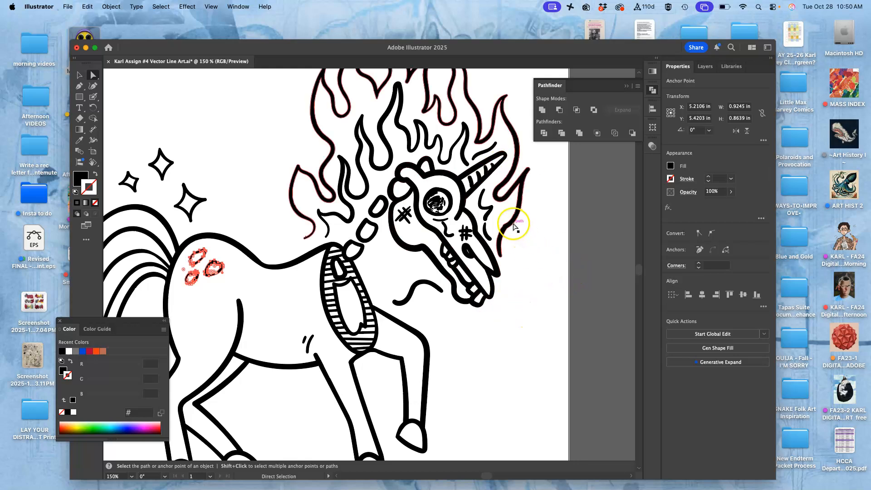
left_click(514, 225)
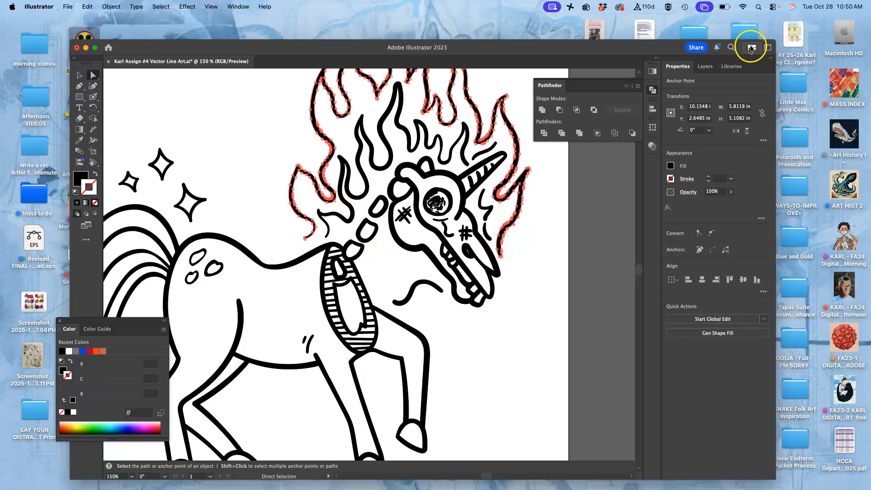
left_click(706, 66)
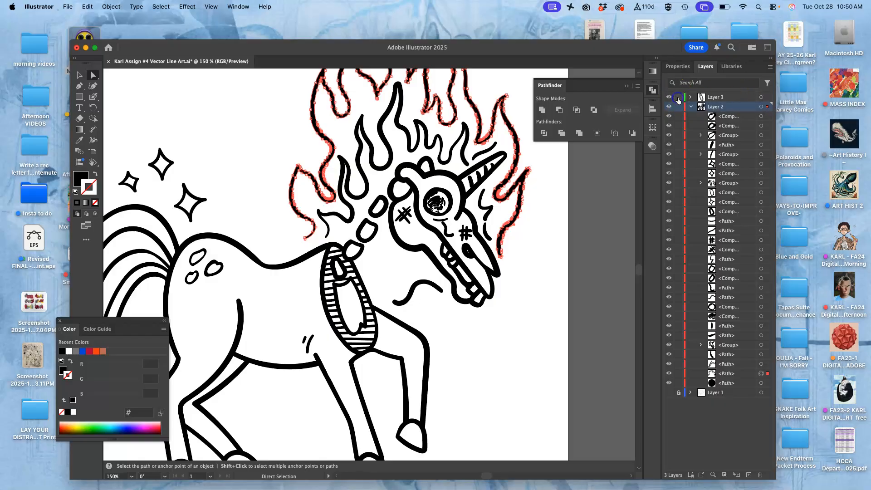
left_click(761, 97)
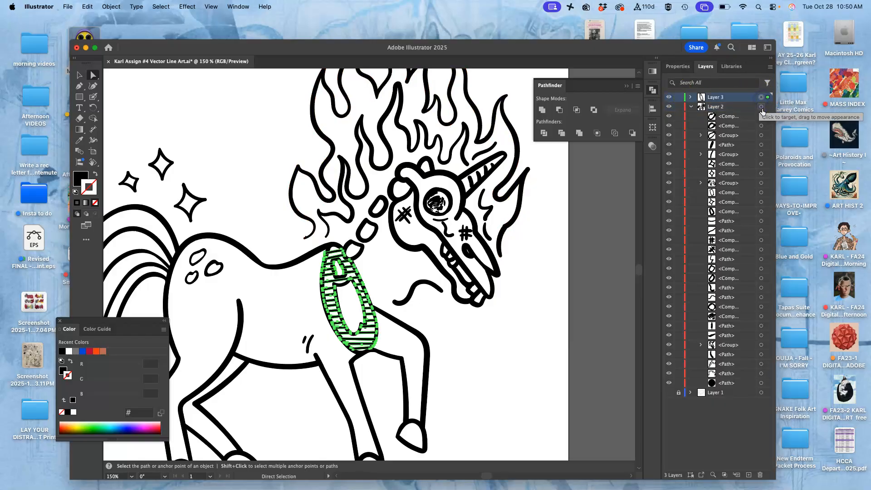
left_click(761, 107, "shift")
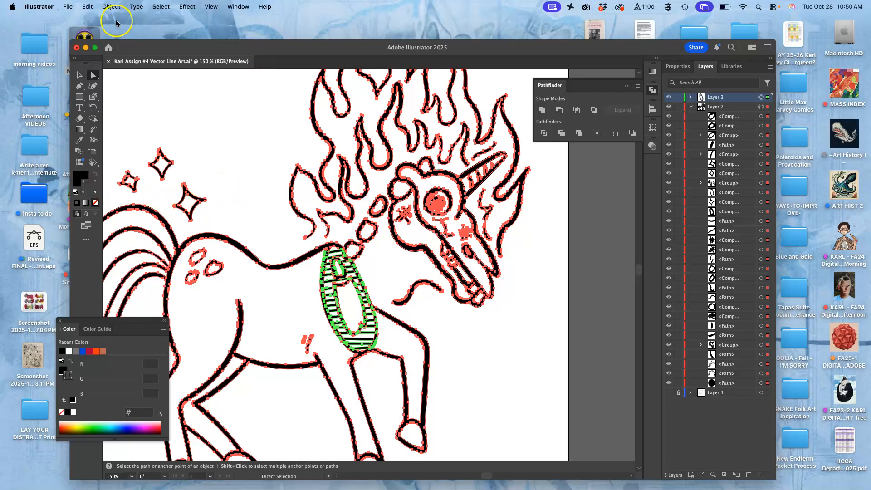
left_click(114, 6)
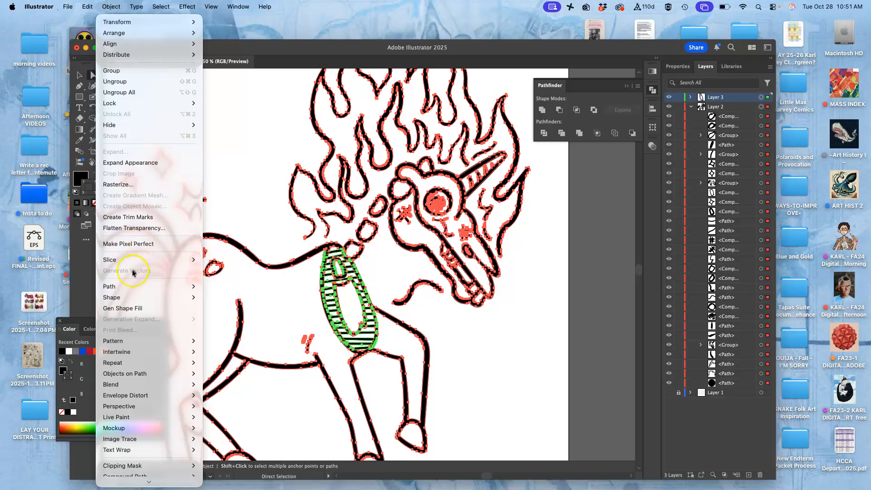
mouse_move(136, 286)
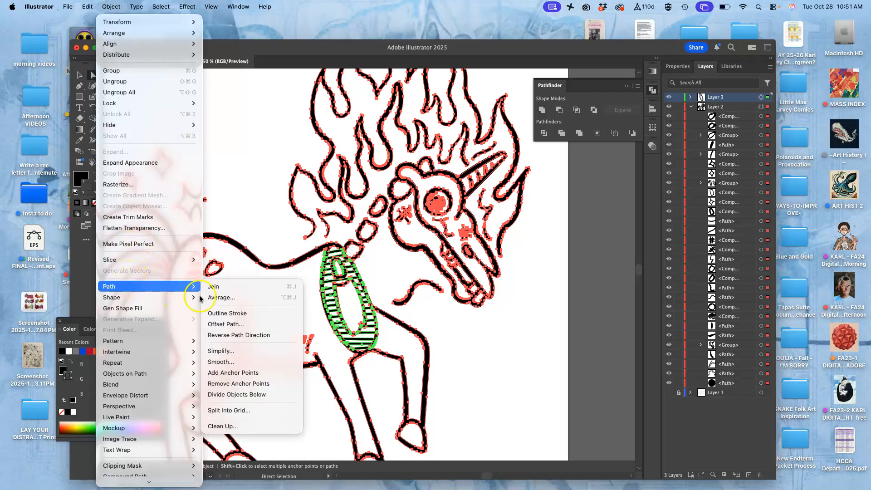
left_click(225, 313)
left_click(86, 189)
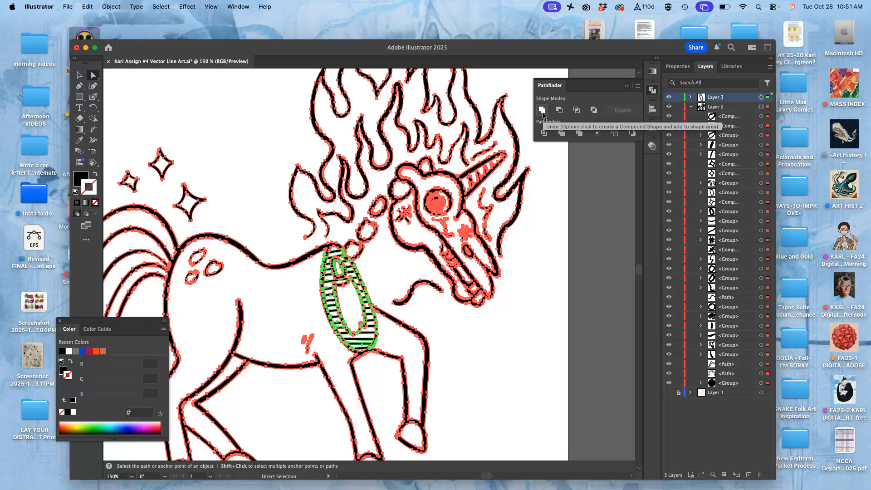
Step: Unite all the outlined artwork from Layers 3 and 2 with the Pathfinder, and deselect the result
left_click(542, 110)
left_click(512, 292)
key("super+minus")
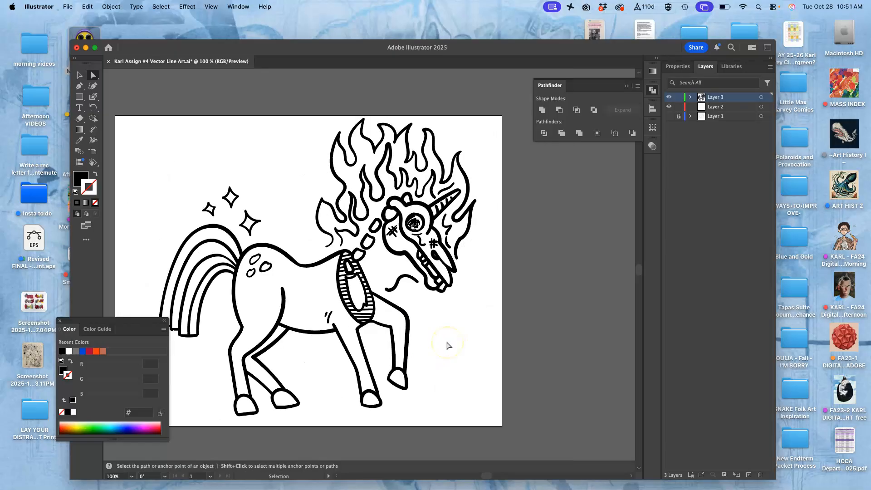
key("super+minus")
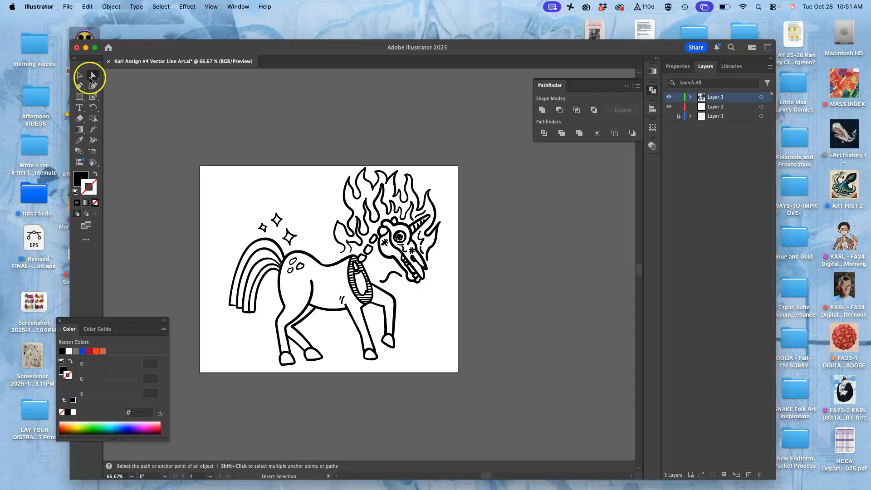
Step: Select the whole unicorn line art, shift it slightly up and left on the artboard, and save the document
left_click(80, 76)
mouse_move(214, 137)
left_mouse_down()
mouse_move(398, 355)
mouse_move(482, 425)
left_mouse_up()
mouse_move(368, 301)
left_mouse_down()
mouse_move(569, 353)
mouse_move(586, 381)
mouse_move(602, 351)
mouse_move(537, 317)
mouse_move(379, 334)
mouse_move(370, 349)
mouse_move(363, 298)
left_mouse_up()
left_click(95, 203)
left_click(67, 7)
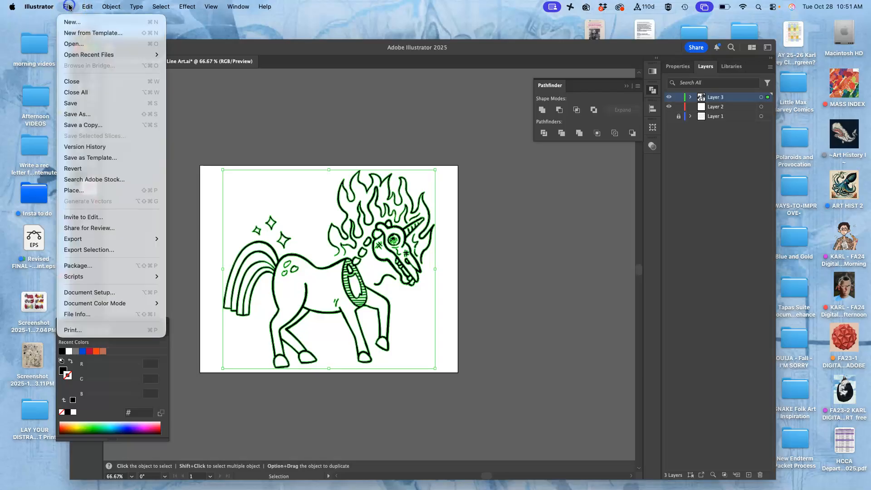
left_click(86, 108)
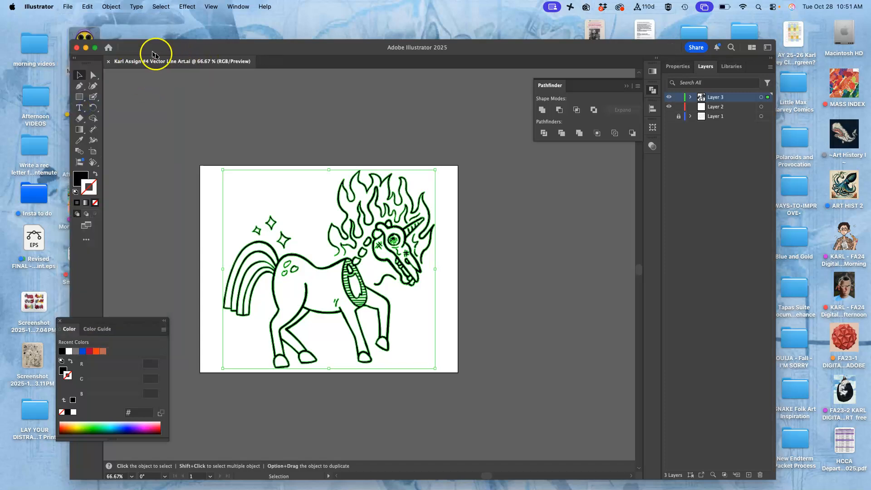
Step: Save a copy of the line art in Illustrator EPS format, accepting the Illustrator 2020 EPS version and its default options
left_click(68, 7)
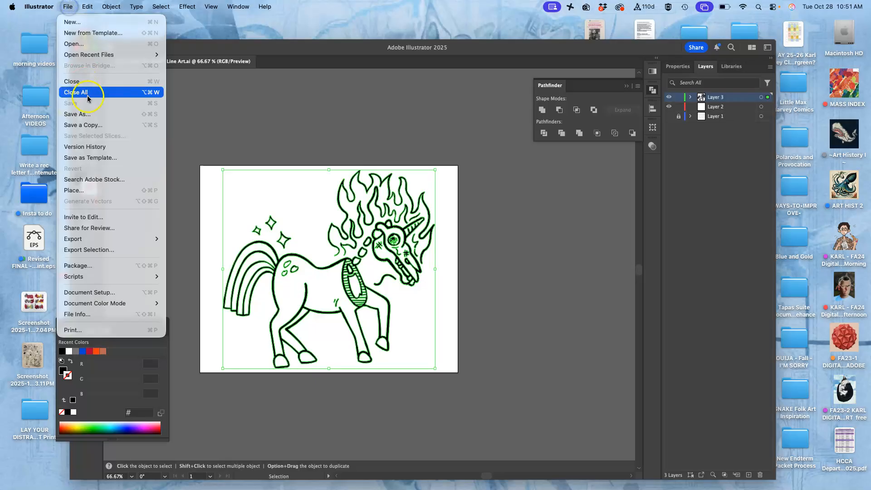
left_click(87, 118)
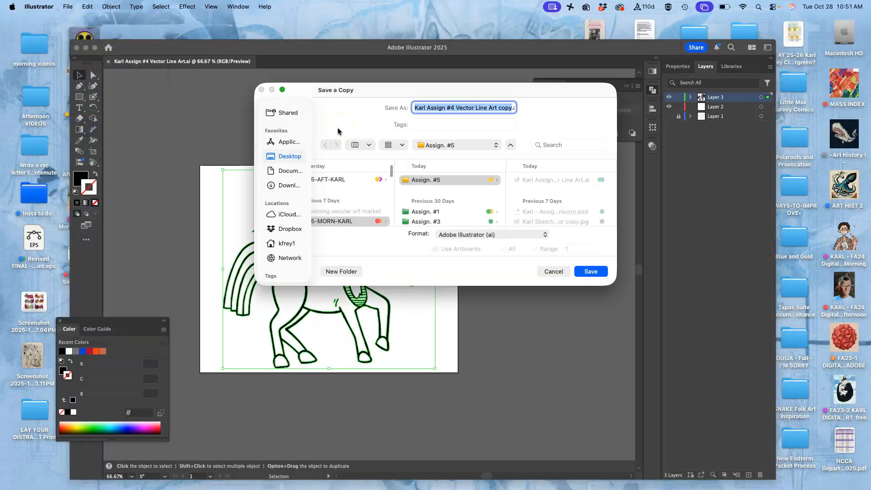
left_click(487, 233)
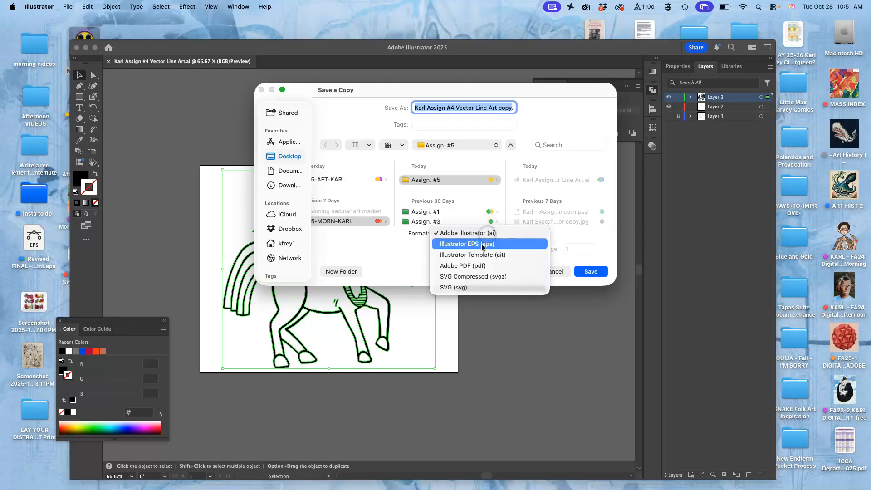
left_click(483, 245)
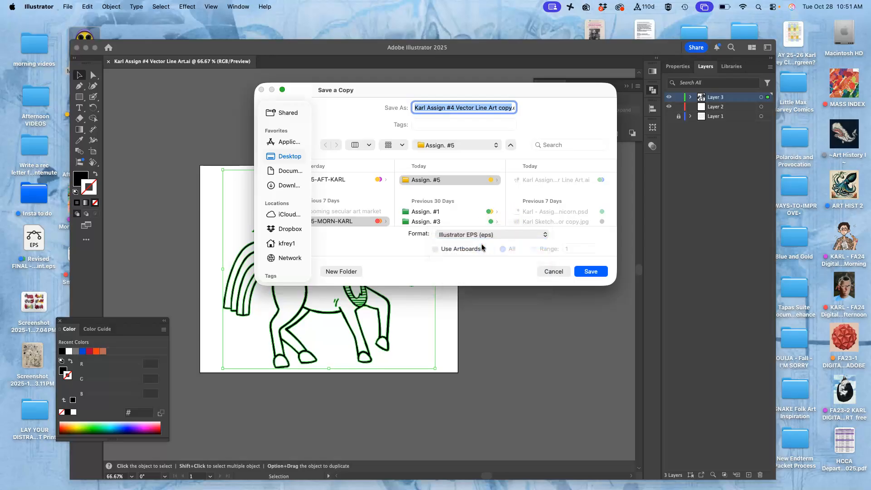
left_click(591, 271)
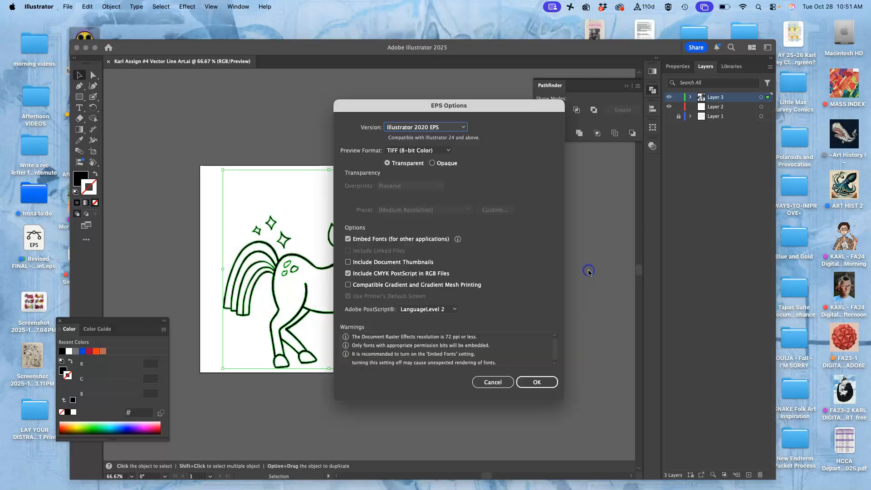
left_click(536, 382)
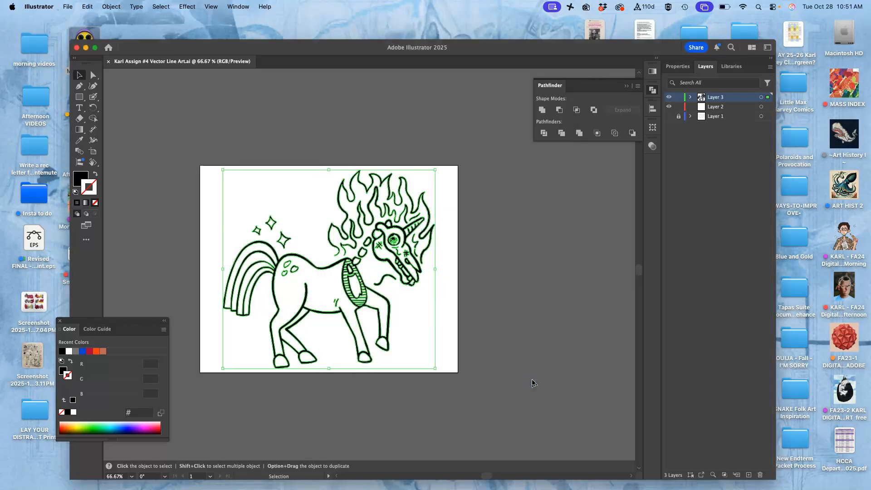
Step: Save a copy of the line art in SVG format in the Assign. #5 folder, accepting the default SVG options
left_click(66, 6)
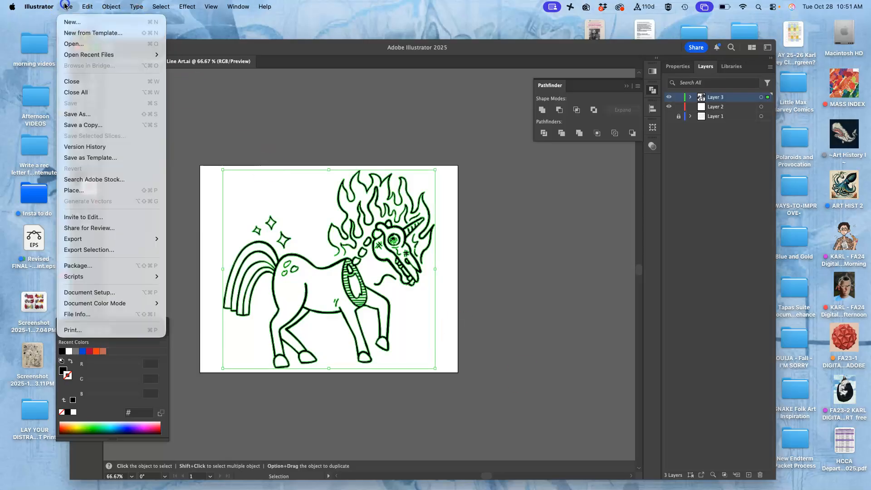
left_click(91, 124)
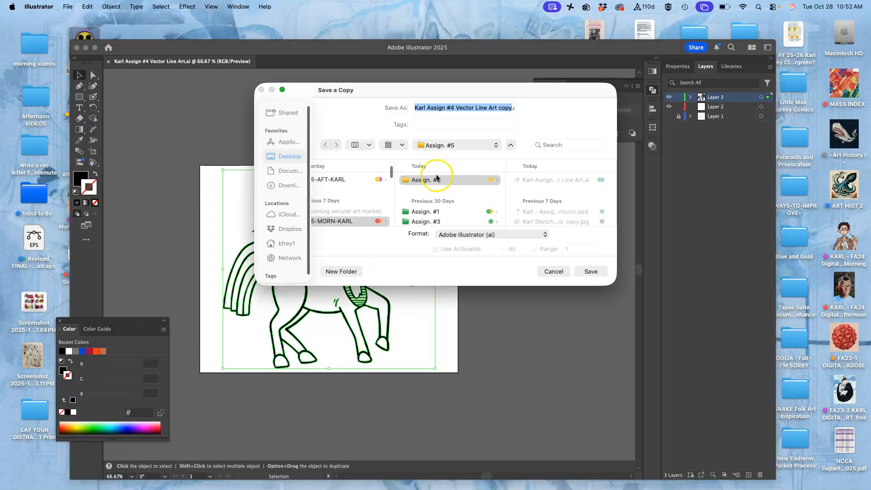
left_click(467, 234)
left_click(471, 291)
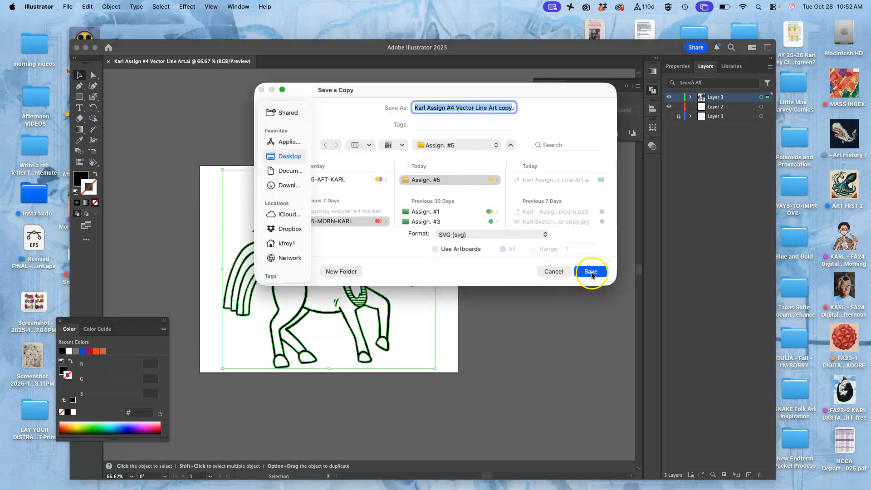
left_click(591, 272)
left_click(510, 284)
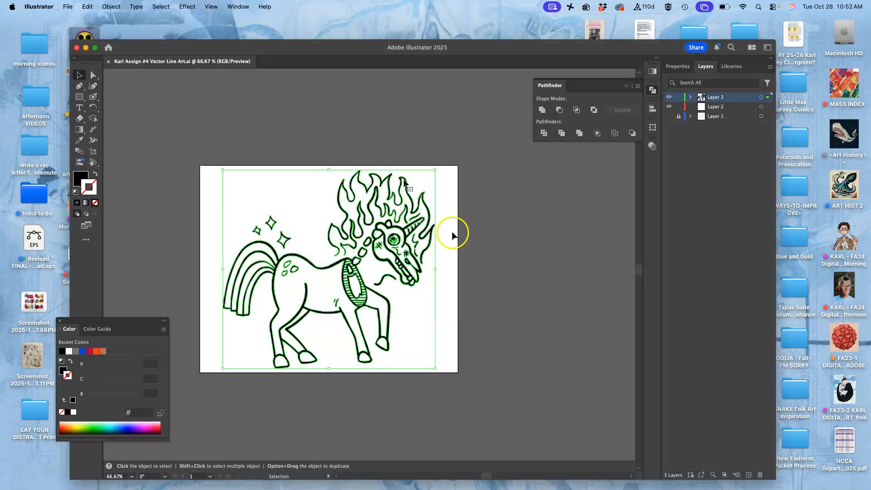
Step: Reveal the desktop, move the EPS copy to an open area, and tag it purple
key("F11")
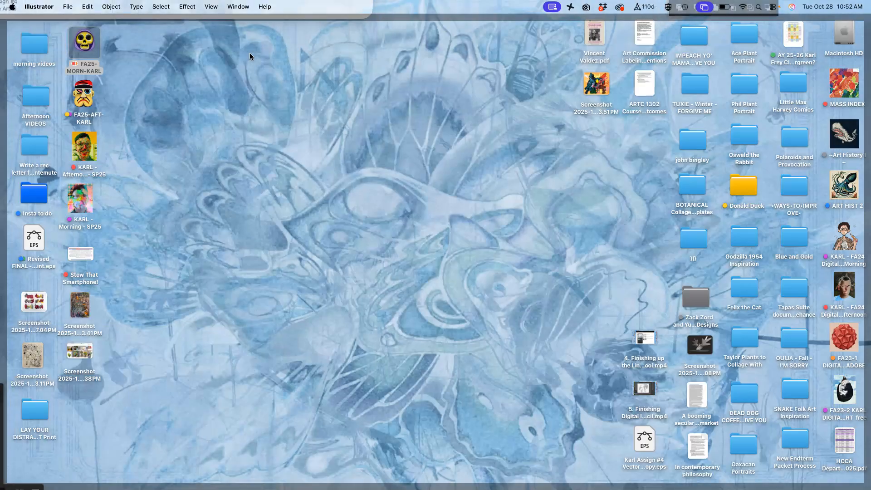
left_click_drag(655, 458, 324, 176)
right_click(324, 176)
left_click(401, 318)
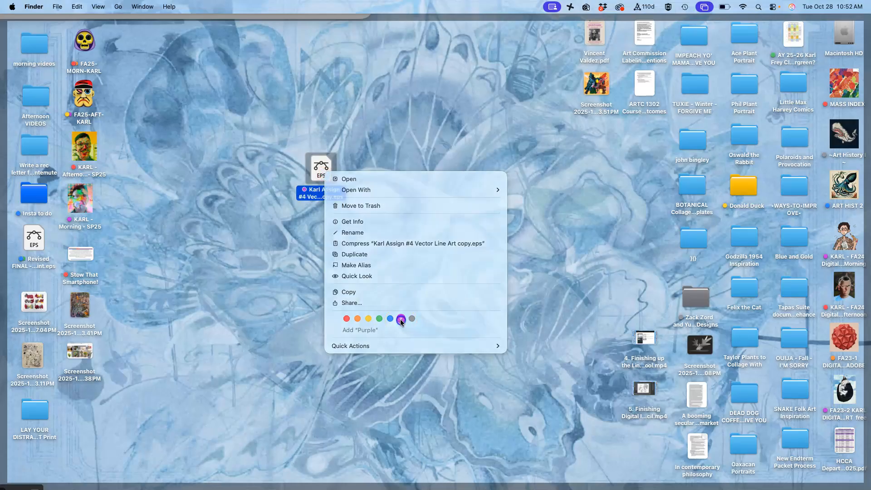
left_click(397, 370)
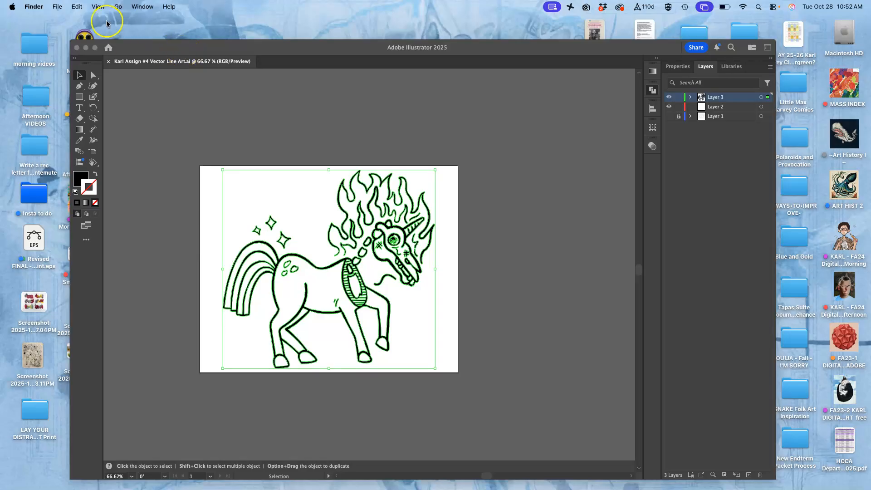
Step: Switch to Illustrator and save another SVG copy of the line art, this time to the Desktop, with the default SVG options
left_click(171, 49)
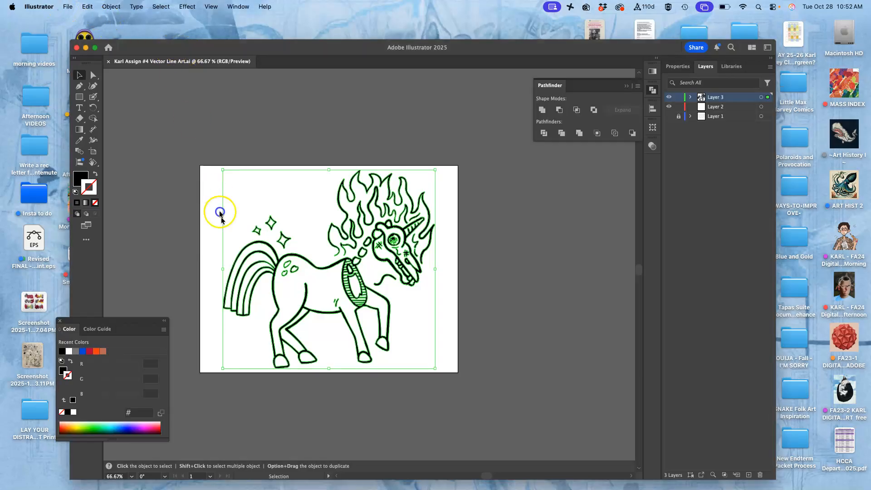
left_click(66, 6)
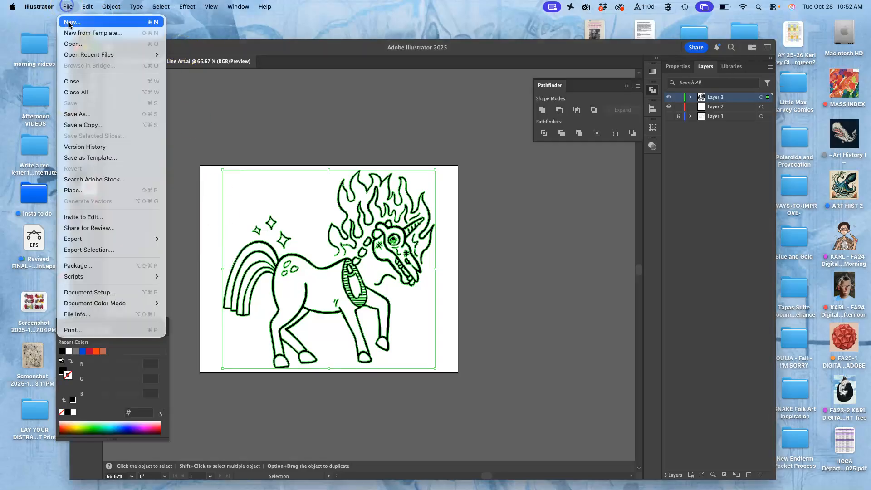
left_click(78, 124)
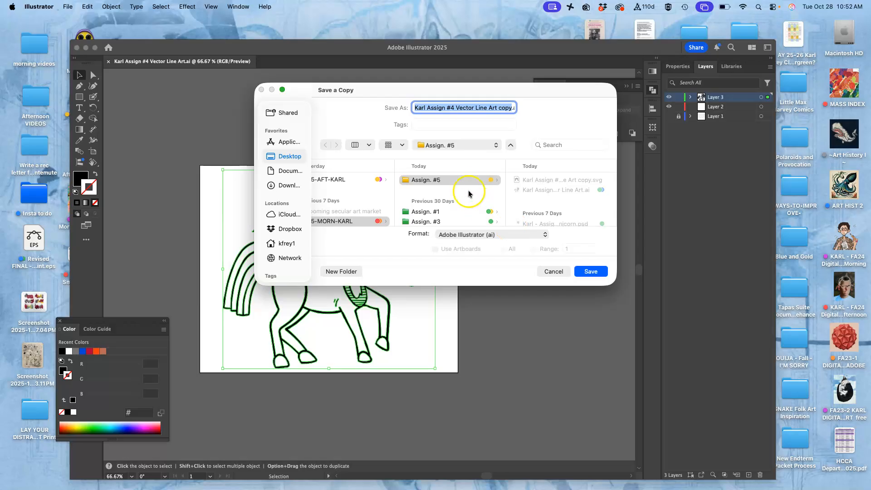
left_click(536, 236)
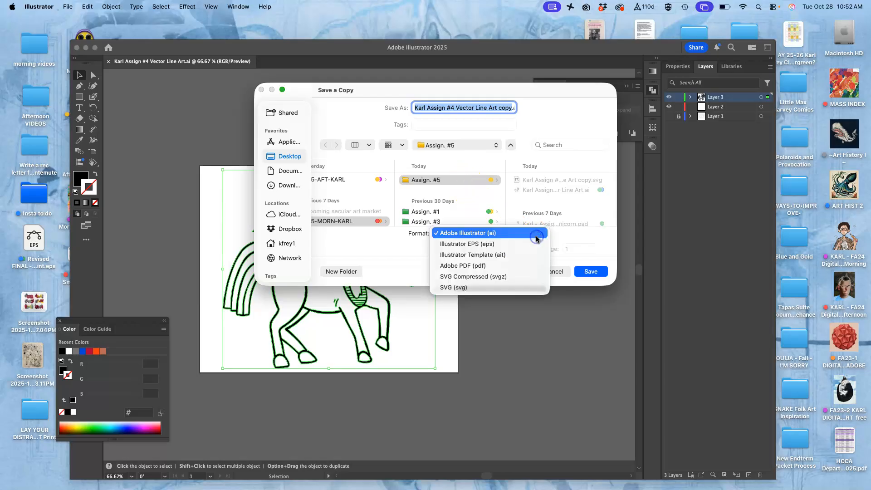
left_click(480, 286)
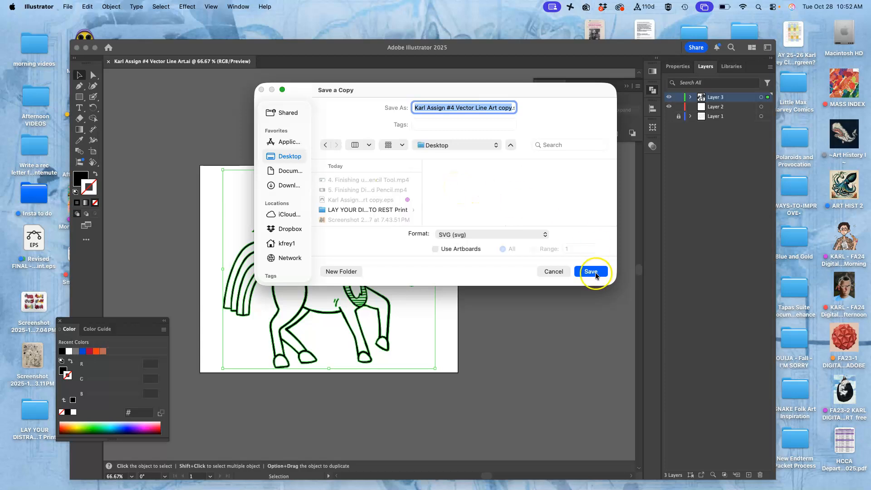
left_click(591, 271)
left_click(523, 284)
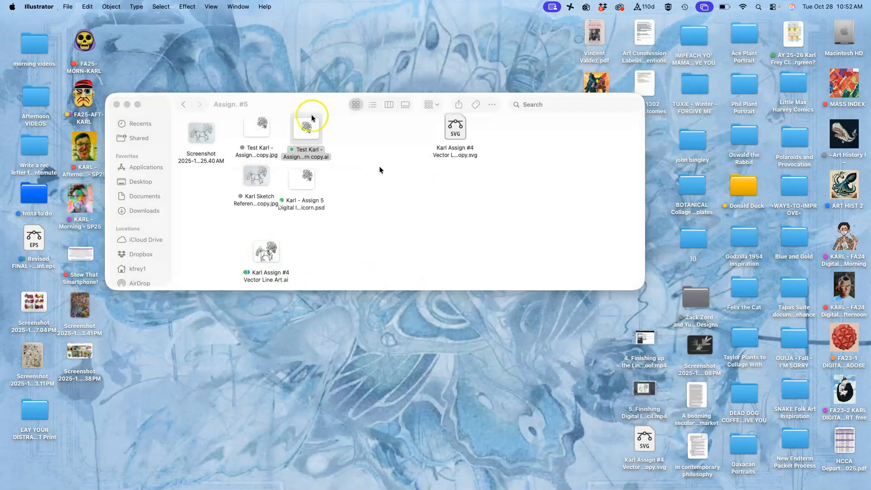
Step: Move the desktop's SVG copy of the line art beside the EPS copy and tag it purple
left_click(645, 440)
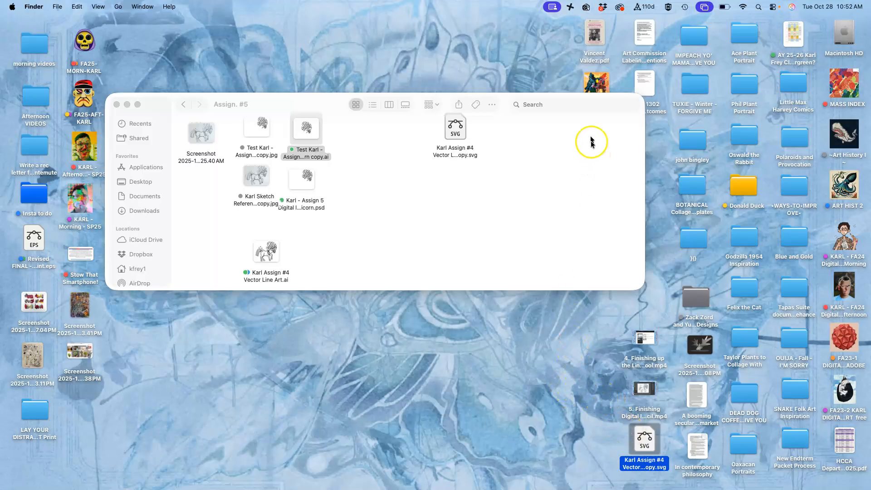
left_click(591, 107)
left_click_drag(334, 97, 275, 240)
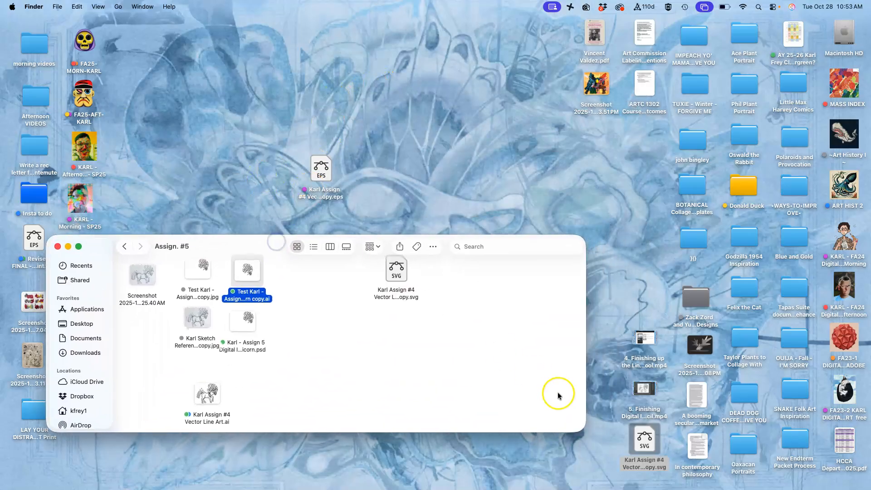
left_click_drag(647, 442, 398, 150)
left_click(425, 171)
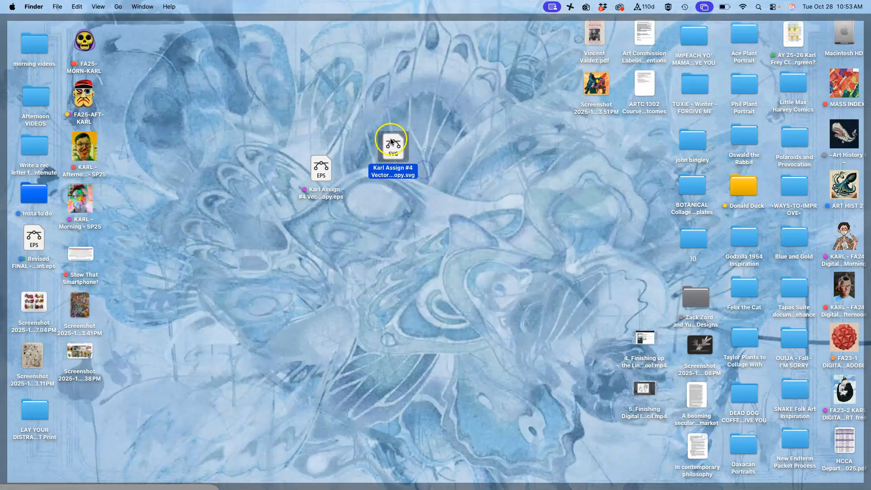
right_click(400, 171)
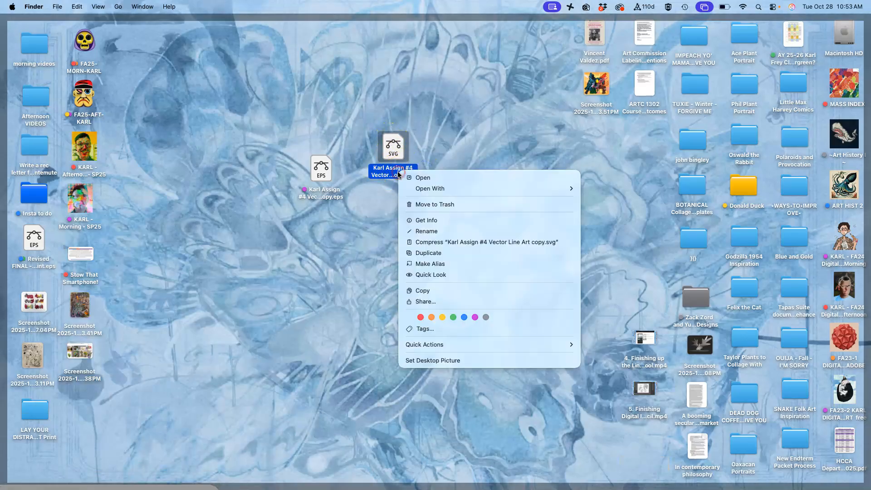
left_click(475, 317)
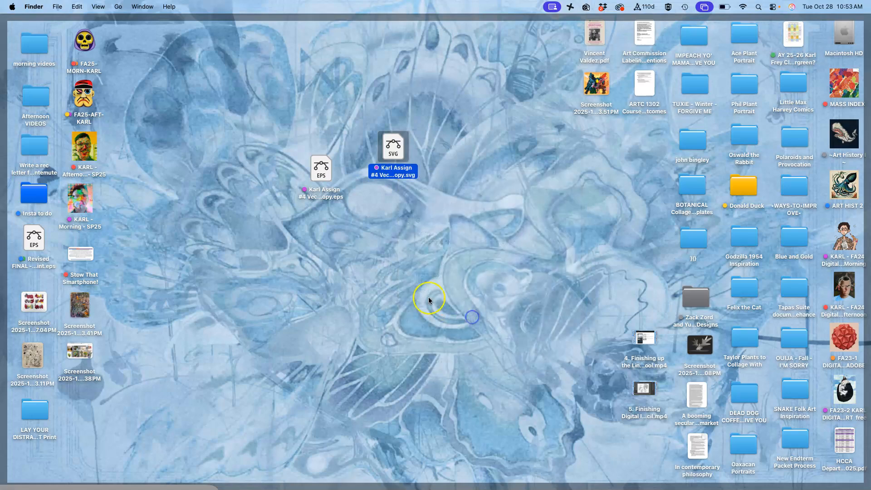
left_click(372, 215)
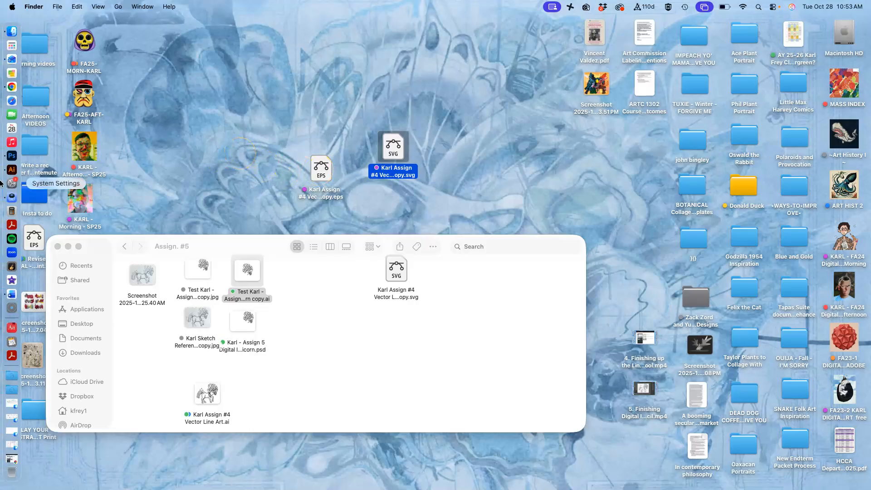
Step: Reposition the Vector Line Art .ai file slightly to the left within the Assign. #5 folder
right_click(9, 171)
left_click(50, 228)
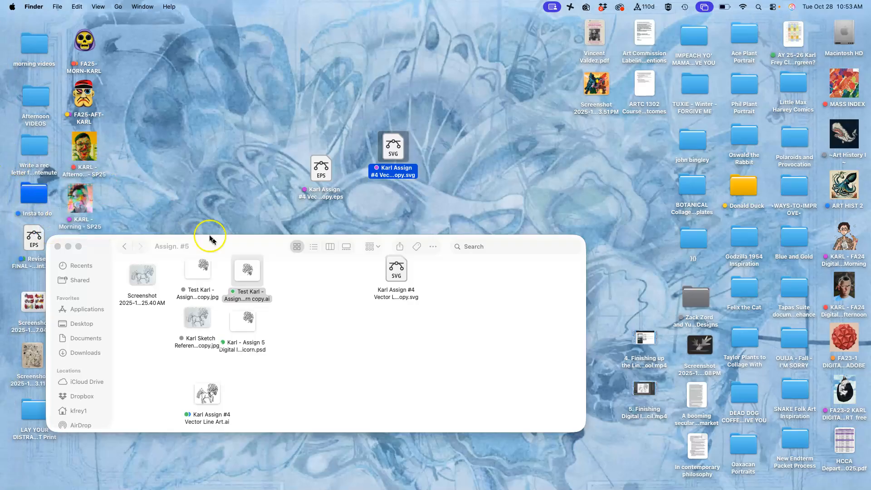
left_click_drag(218, 398, 193, 391)
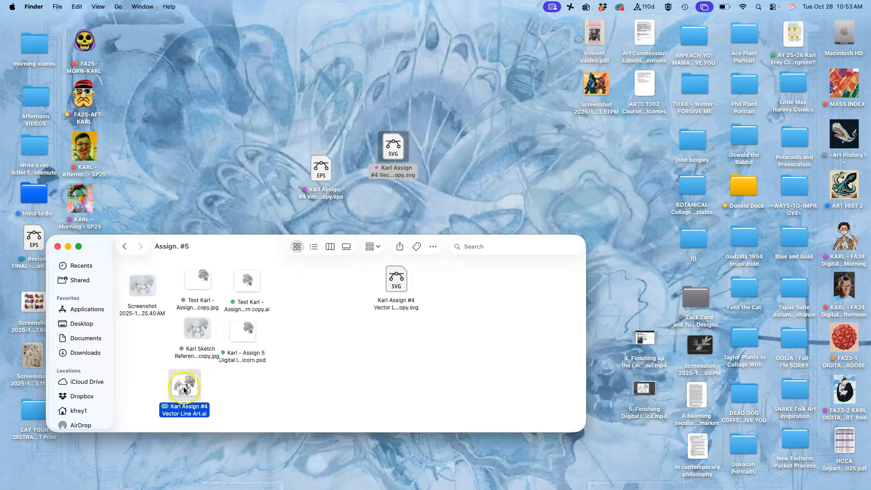
Step: Switch to Photoshop and start a new document 14 inches wide and 11 inches high
mouse_move(2, 278)
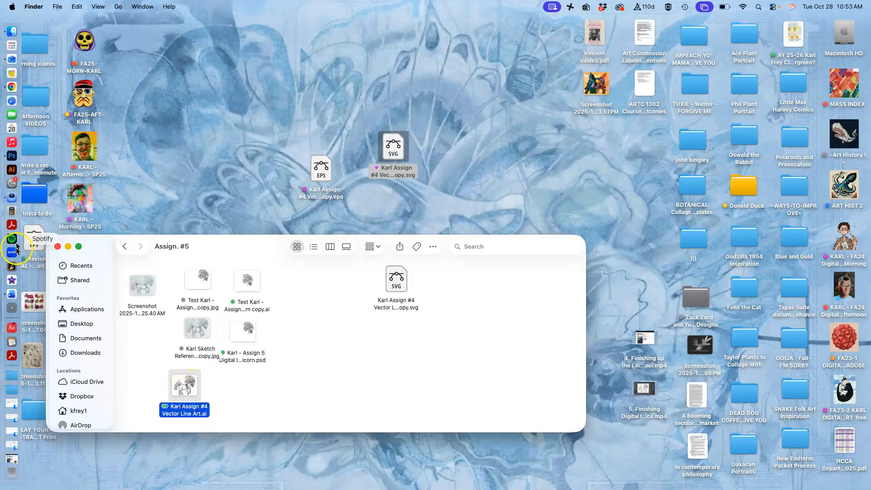
left_click(9, 158)
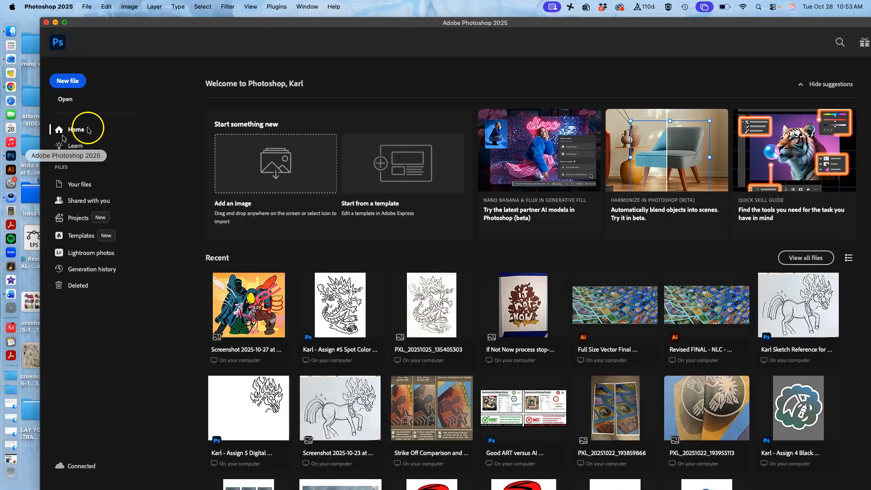
left_click(86, 6)
left_click(94, 21)
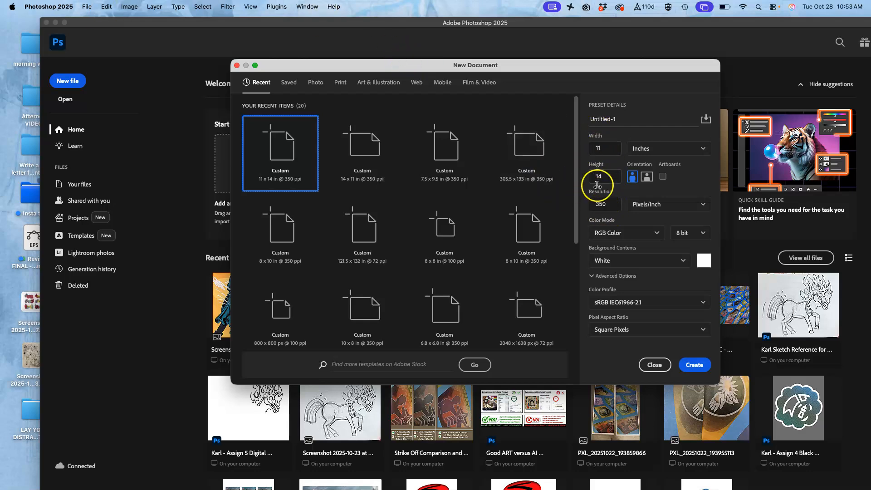
left_click(580, 148)
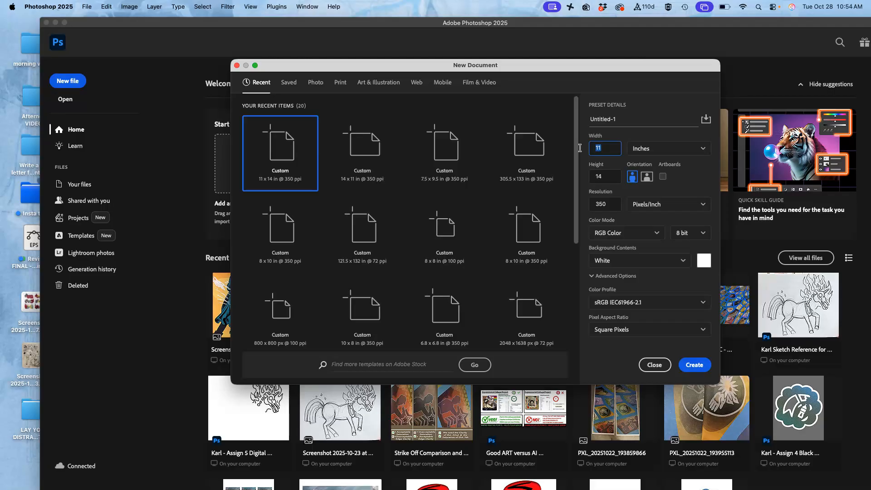
double_click(594, 177)
type("1")
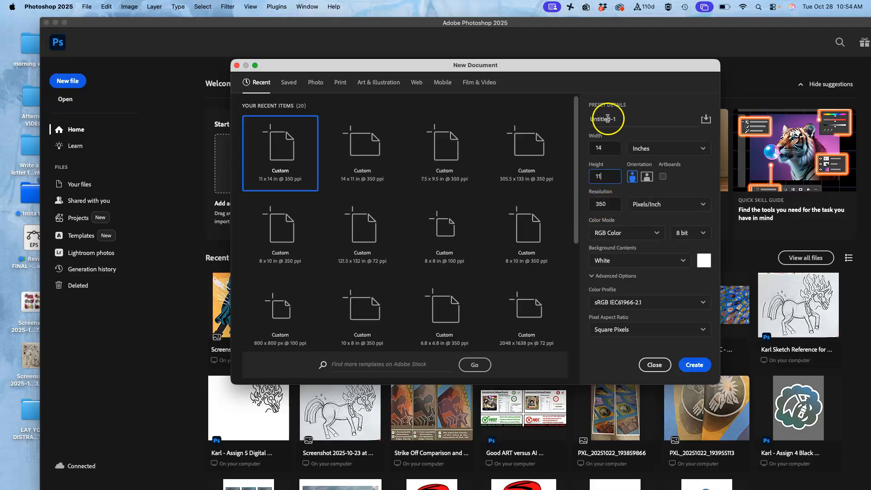
Step: Name the document with the artist's first name followed by "Assign #5 - Unicorn Coloring" and create it
double_click(607, 119)
type("K")
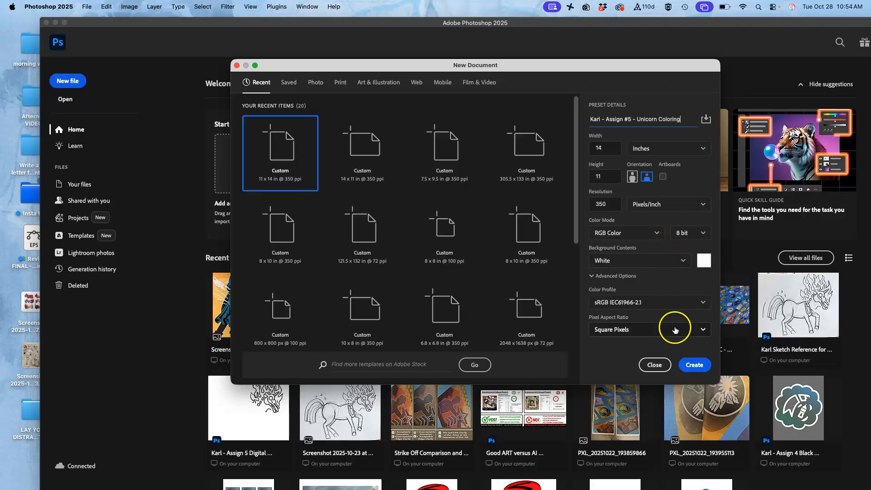
left_click(691, 366)
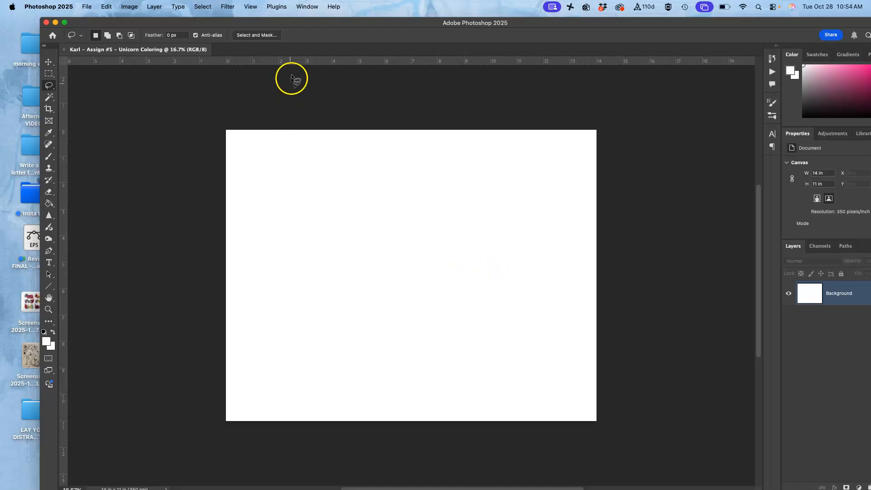
Step: Lower the Photoshop window to uncover the desktop and move the EPS and SVG copies together beside the upper folders
left_click_drag(297, 21, 295, 18)
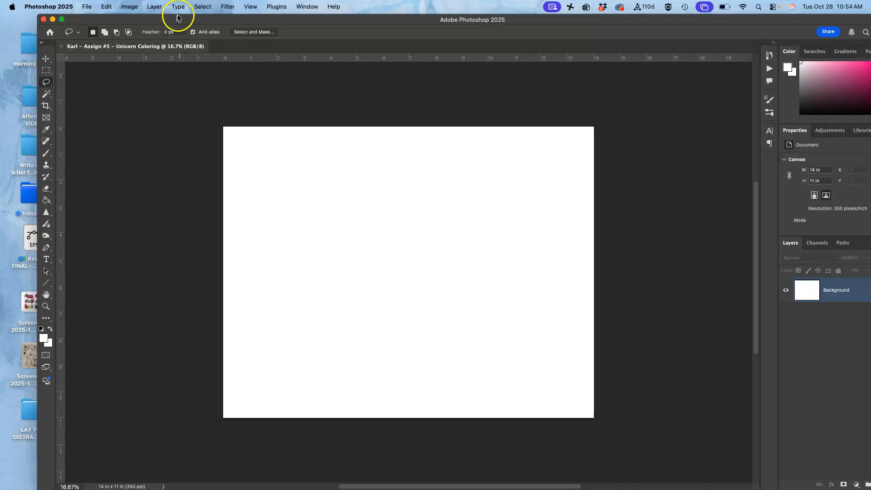
left_click_drag(174, 19, 186, 205)
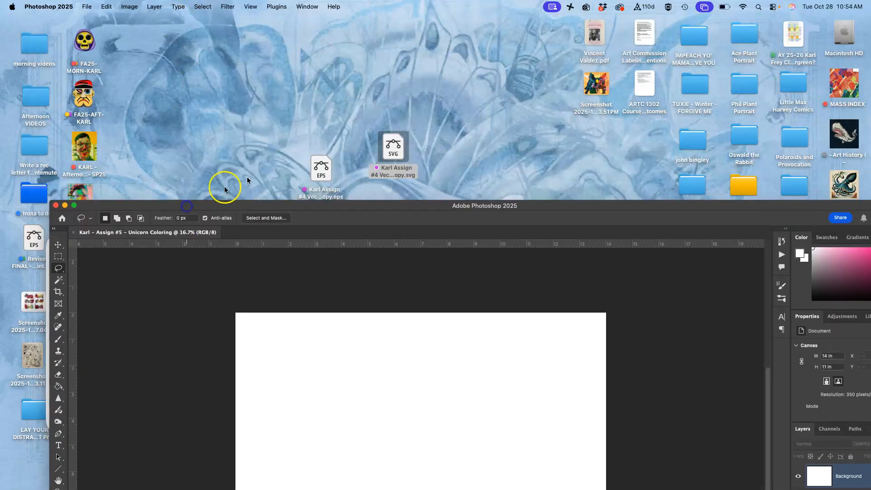
left_click_drag(321, 167, 166, 39)
left_click_drag(373, 153, 401, 418)
Step: Place the desktop's EPS line art into the Unicorn Coloring document and scale it to about 92.8%
left_click(164, 38)
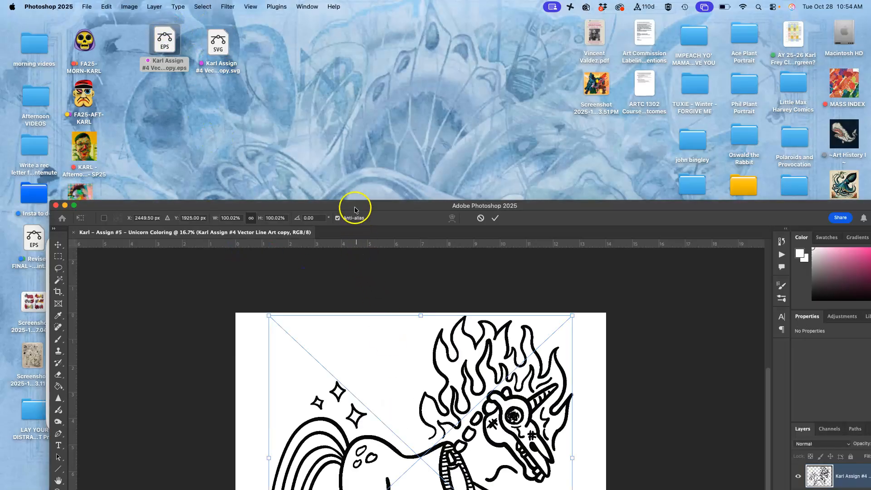
left_click_drag(353, 205, 309, 24)
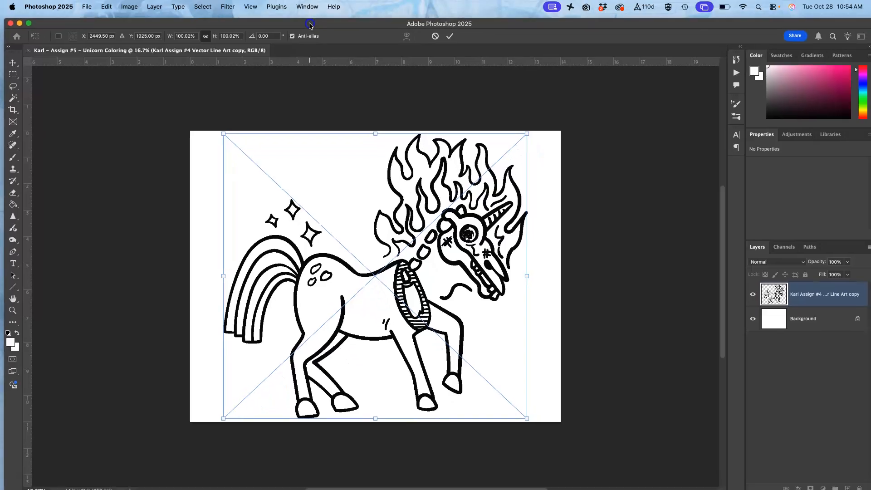
left_click_drag(526, 135, 515, 144)
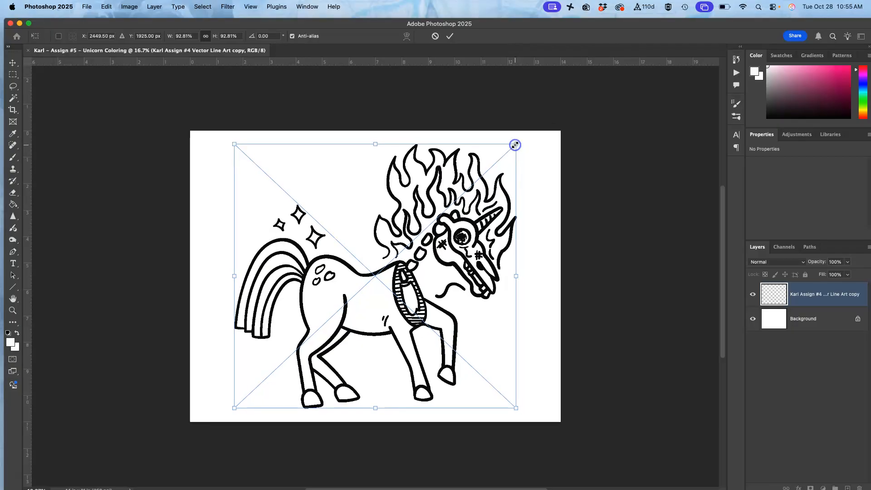
key("Return")
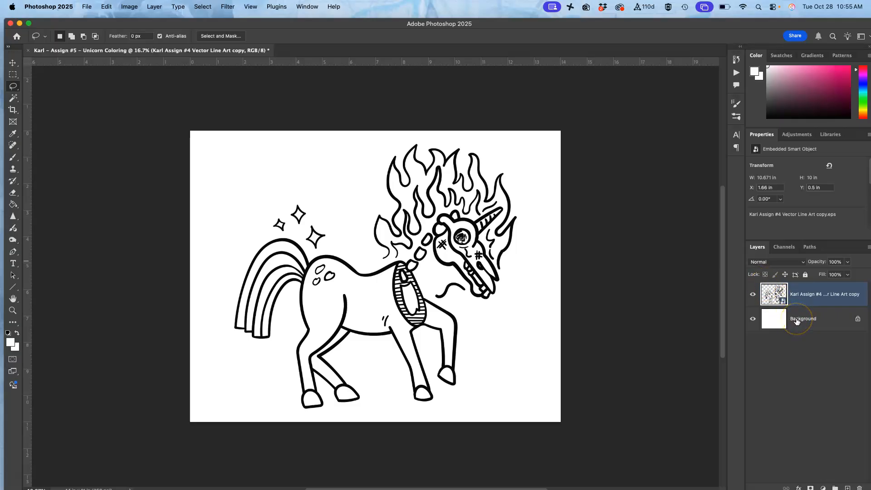
Step: Give the placed line art layer a gray color label
left_click(798, 319)
left_click_drag(805, 302, 752, 290)
right_click(752, 289)
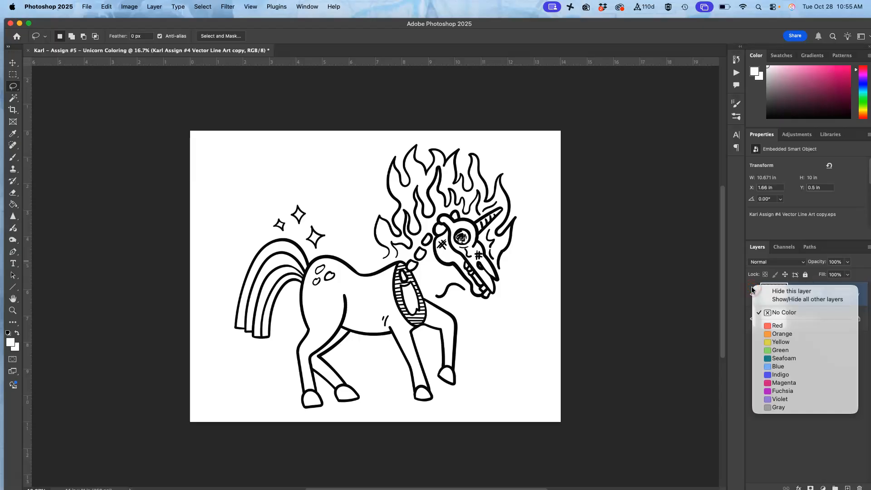
left_click(768, 407)
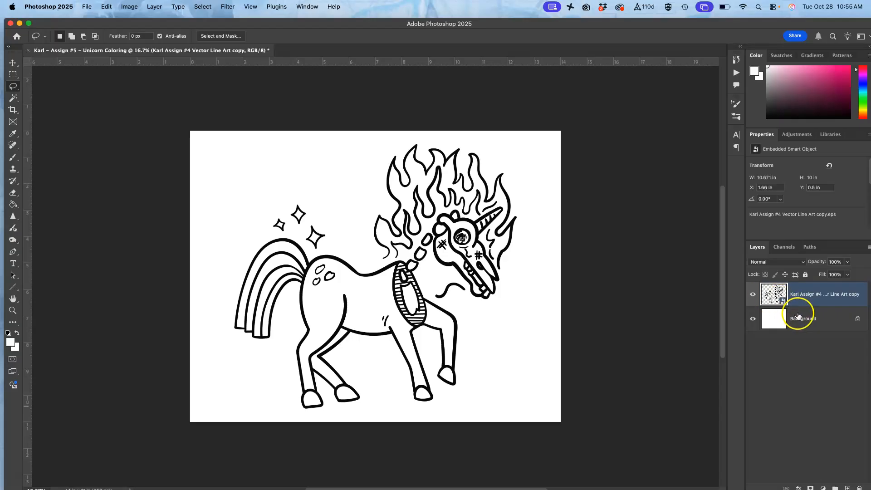
Step: Convert the Background into a regular layer named BLANK WHITE
left_click(798, 317)
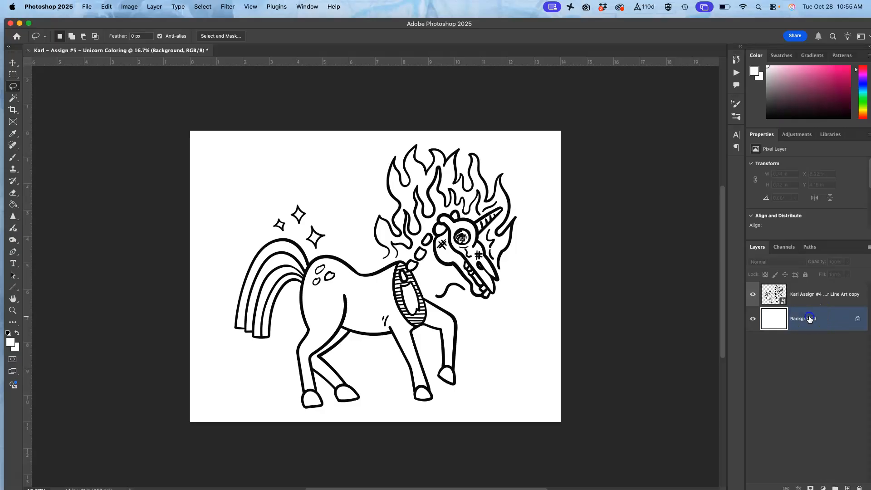
double_click(810, 318)
type("BL")
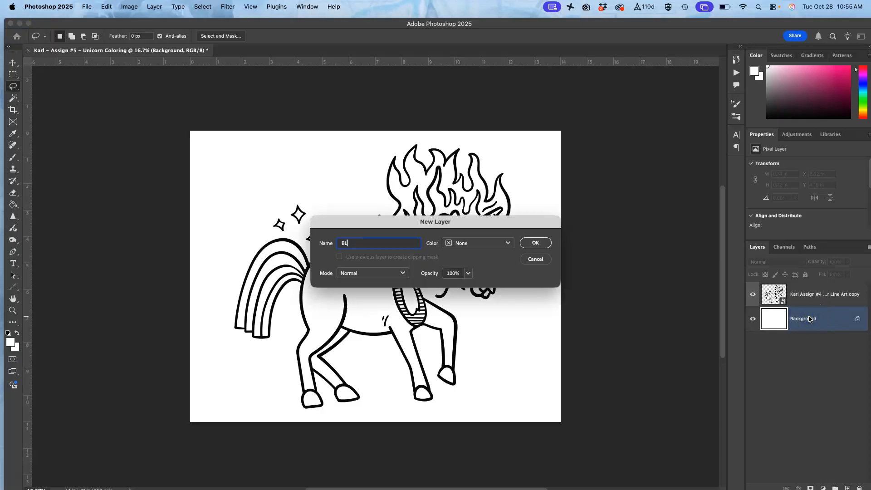
type("ANK WHITE")
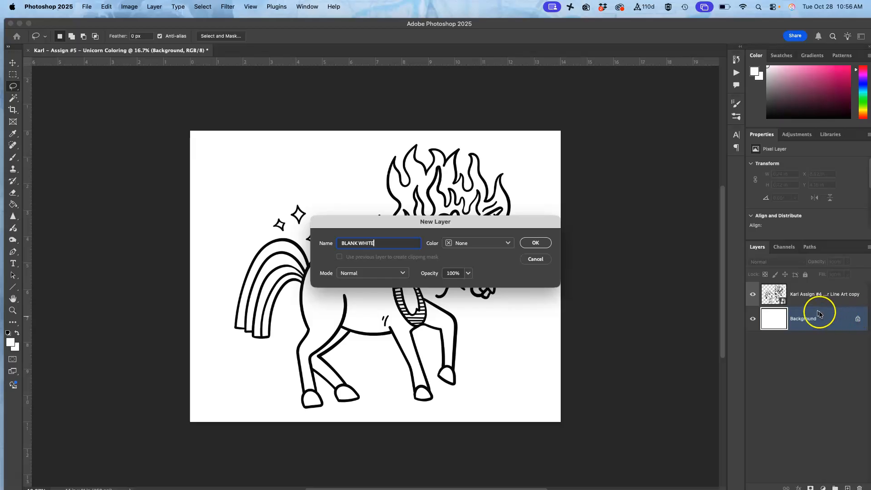
left_click(534, 243)
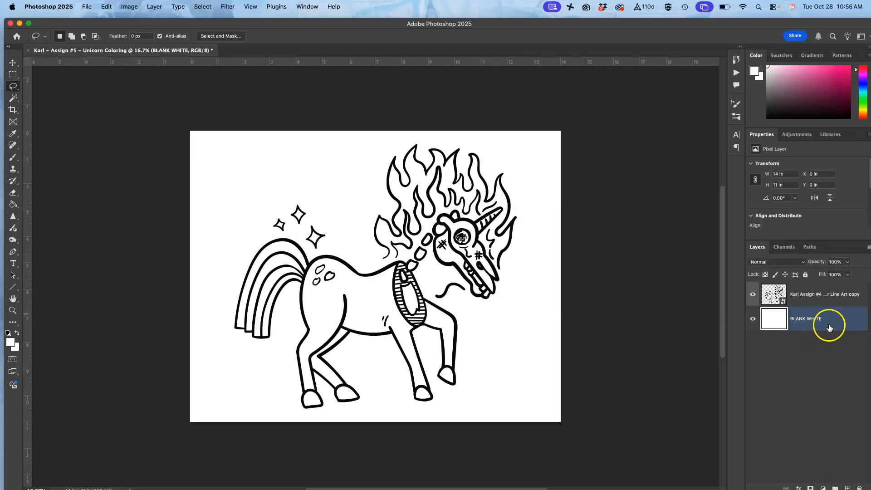
Step: Fully lock both the BLANK WHITE layer and the line art layer
left_click(805, 275)
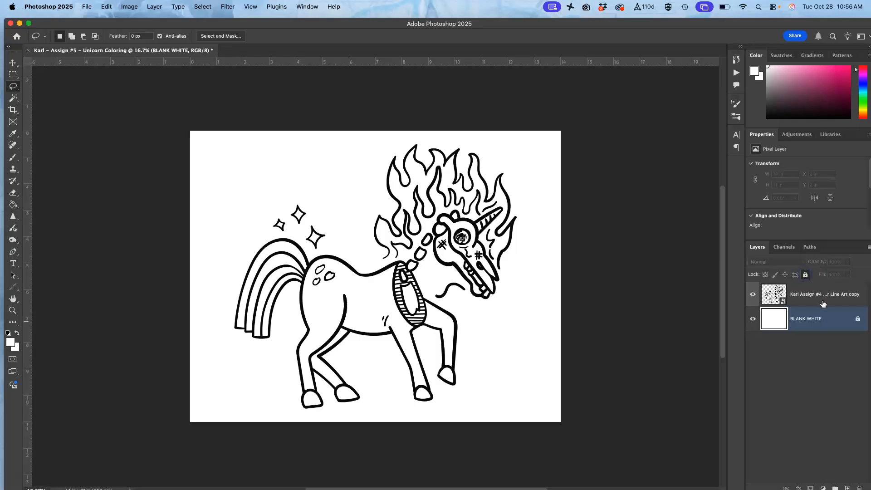
left_click(815, 299)
left_click(805, 275)
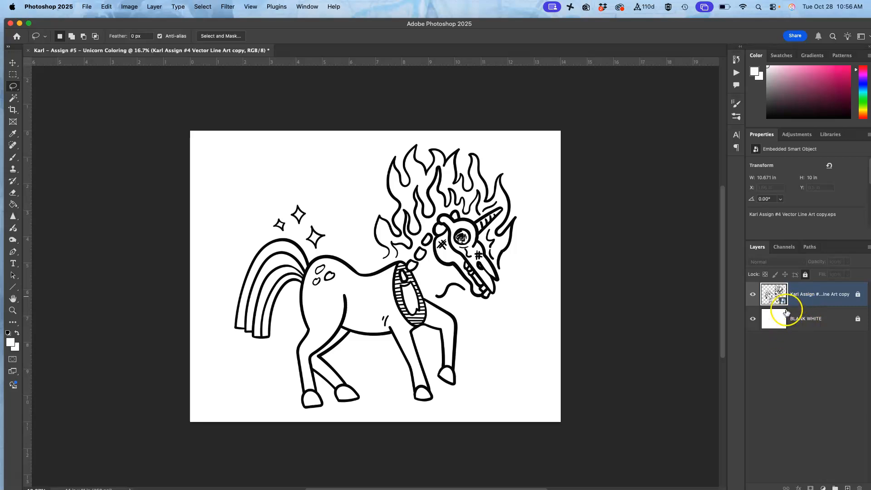
Step: Add a yellow-labelled layer named FLATTING between the BLANK WHITE and line art layers
left_click(809, 319)
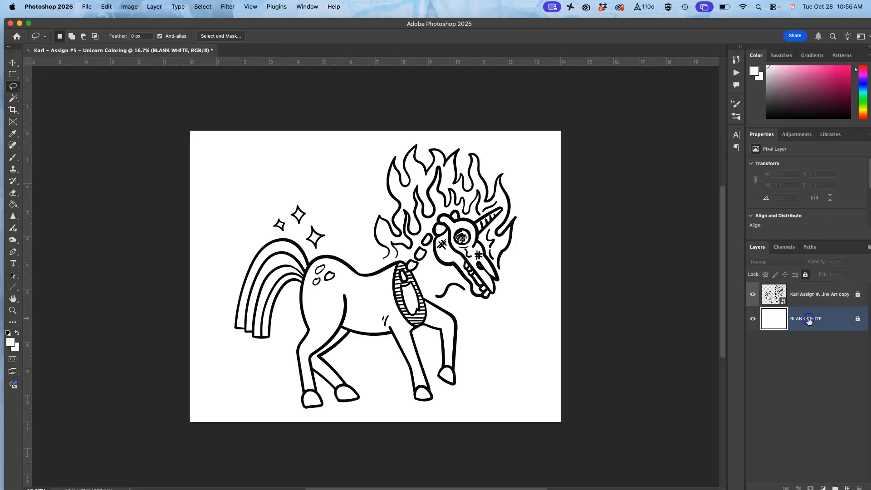
left_click(847, 487)
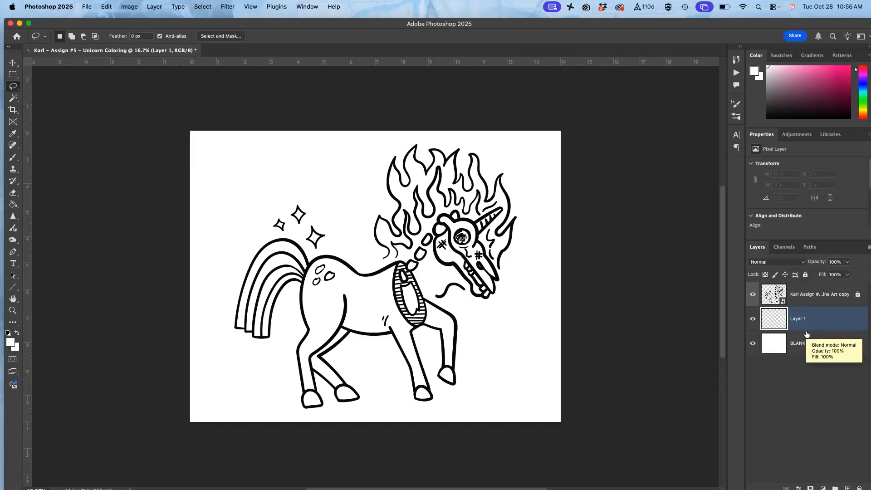
right_click(753, 313)
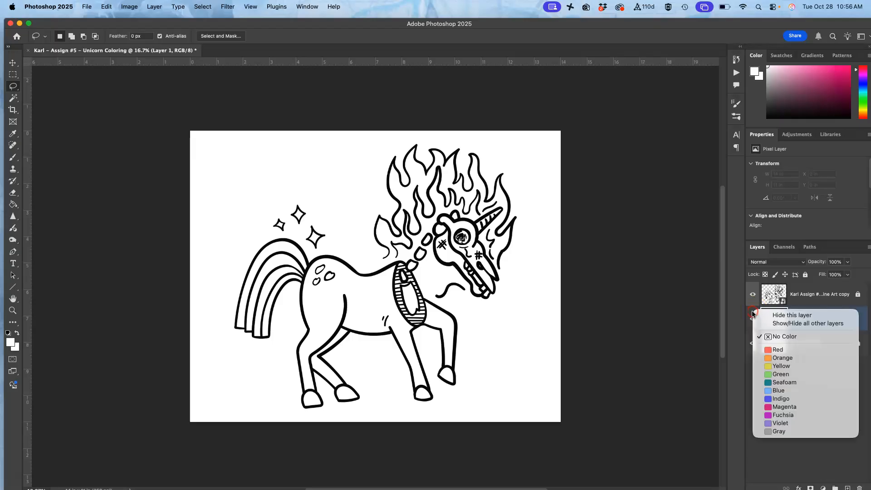
left_click(768, 364)
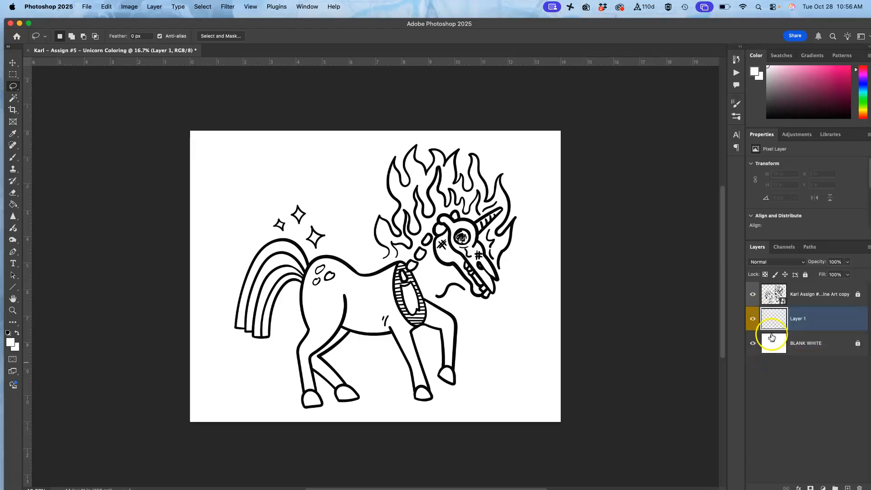
left_click(797, 321)
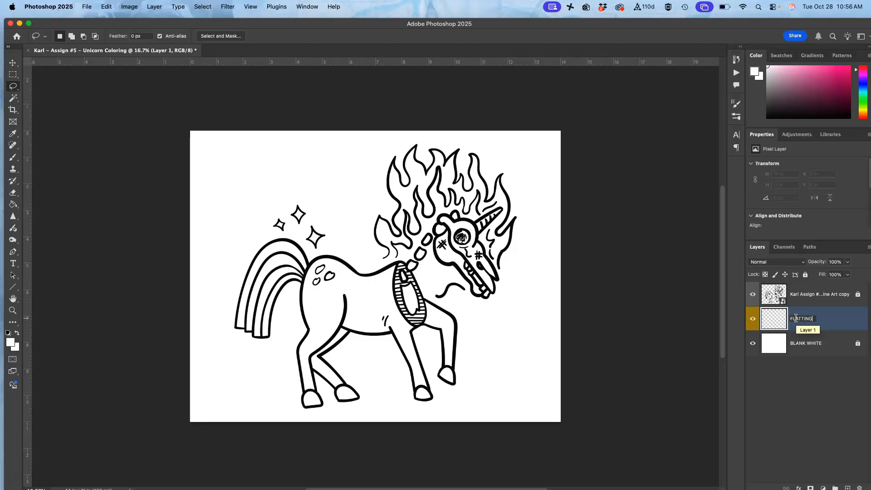
type("FLATTING")
left_click(834, 320)
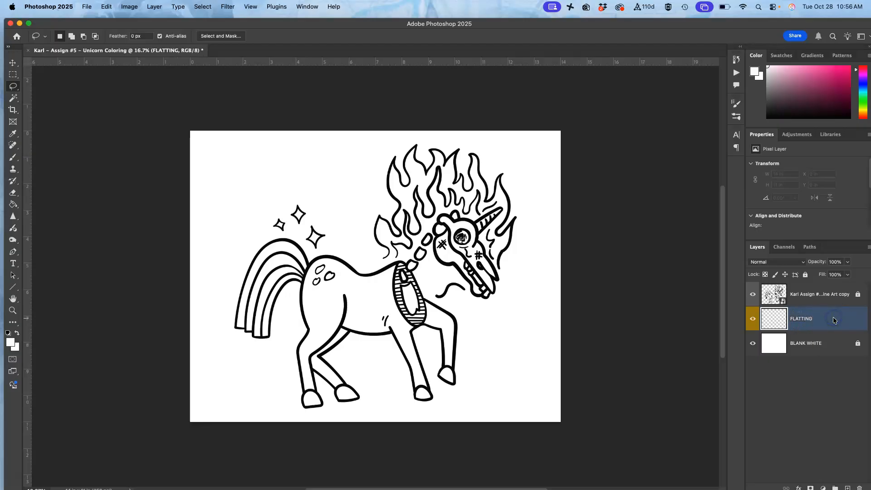
Step: Show the CMYK and Pastel color swatches and activate the Paint Bucket tool
left_click(787, 57)
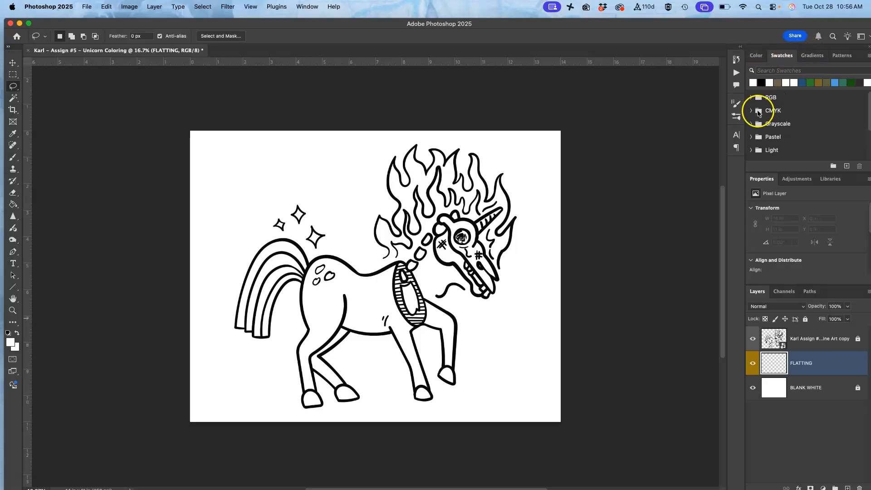
left_click(751, 110)
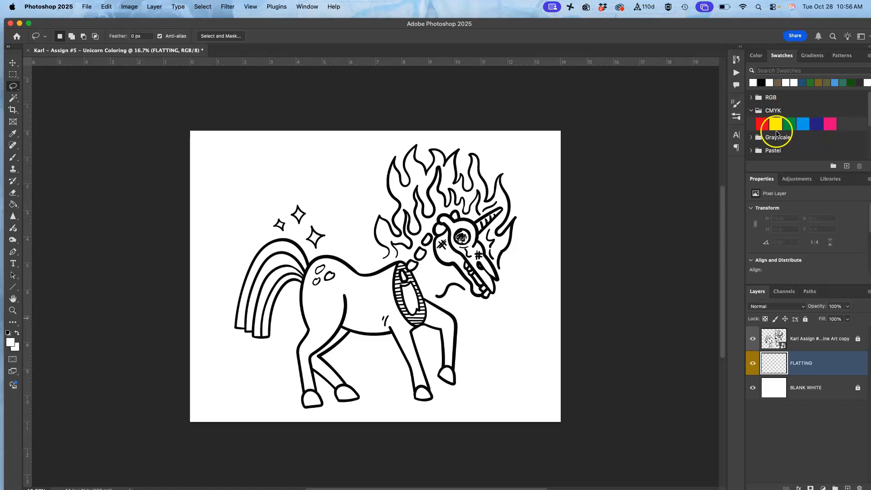
scroll(777, 133, "down", 2)
left_click(752, 120)
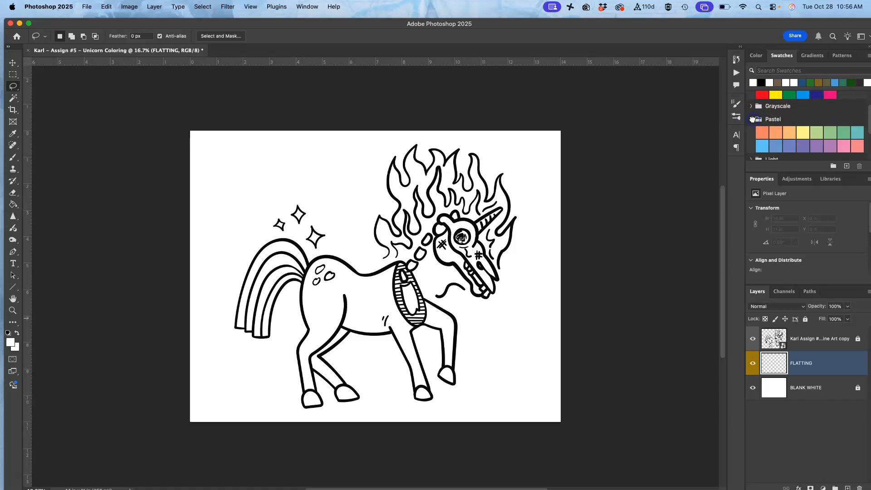
scroll(796, 135, "down", 1)
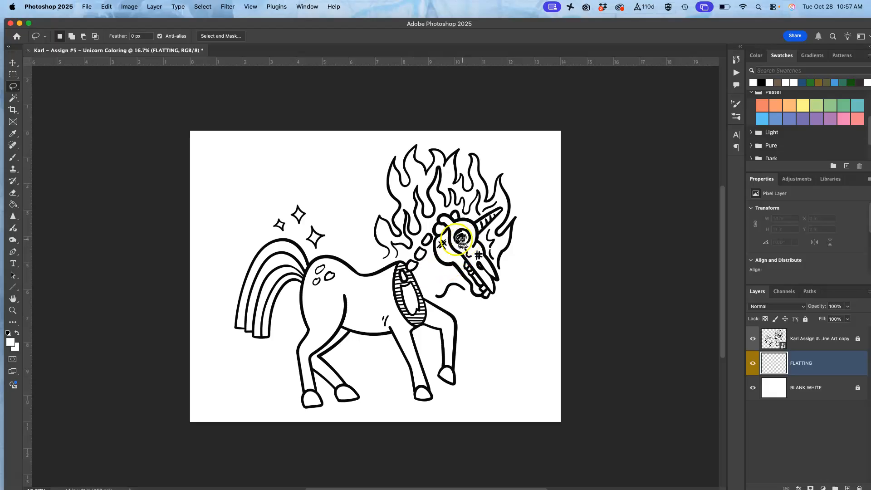
left_click(14, 206)
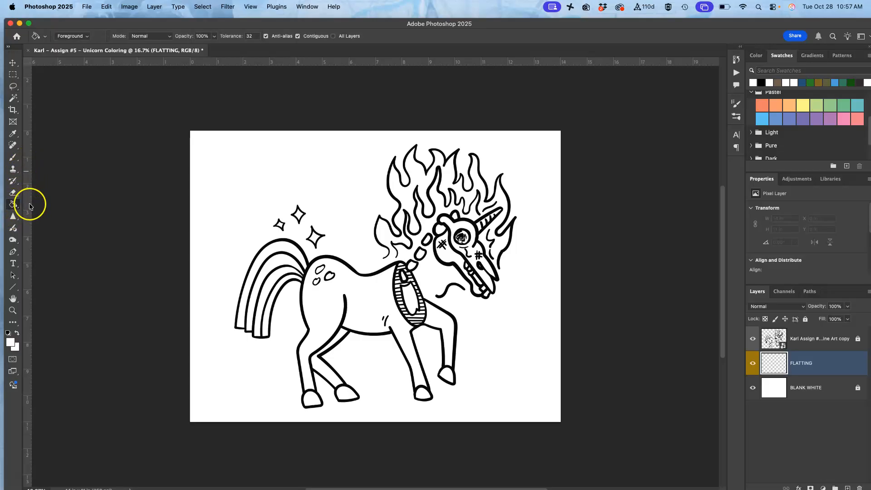
Step: Rasterize a duplicate of the line art layer and place it between the locked original and FLATTING
left_click(795, 339)
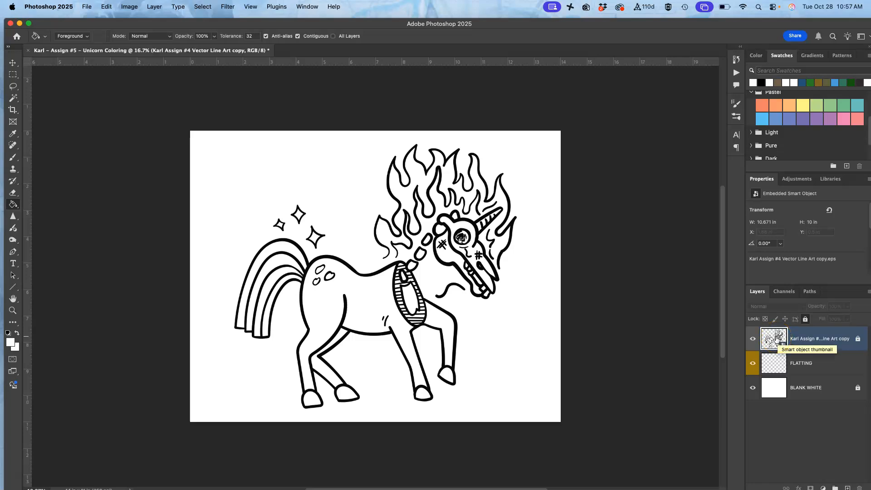
key("super+j")
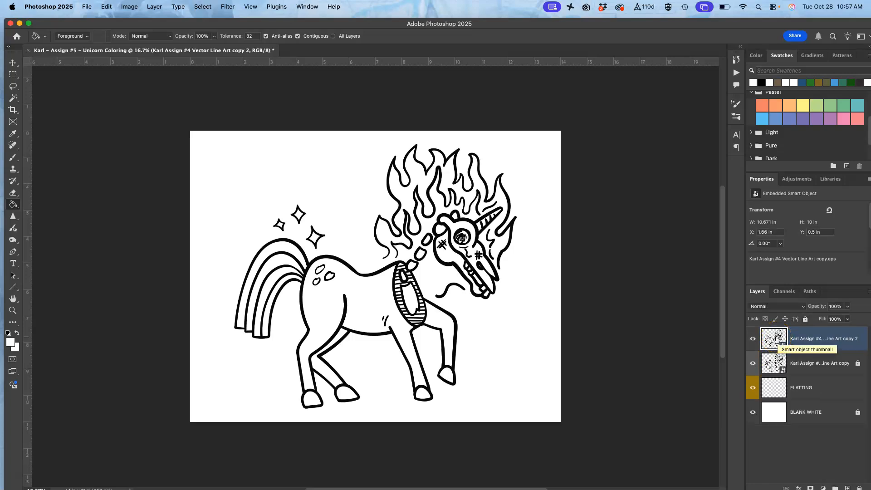
right_click(796, 341)
left_click(732, 454)
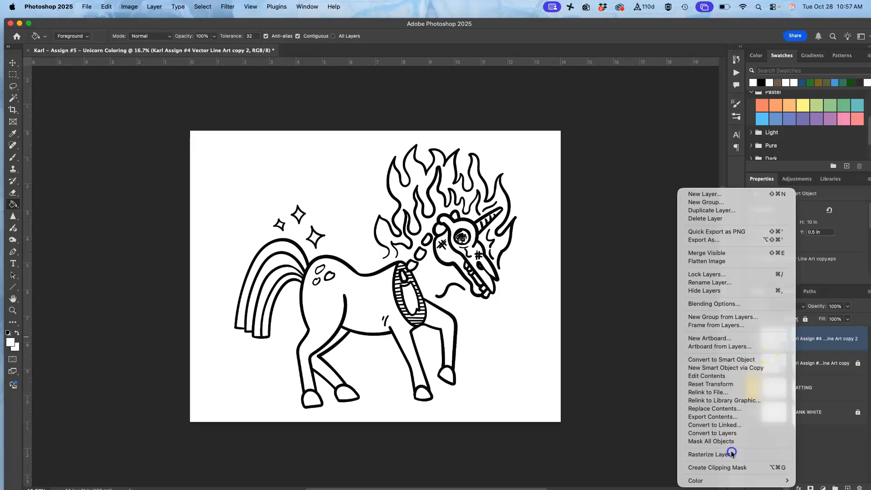
left_click_drag(794, 338, 791, 372)
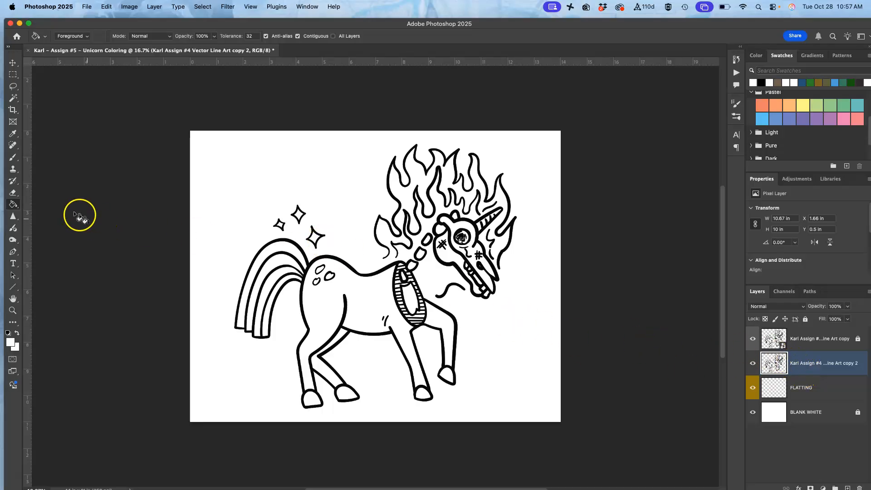
left_click(343, 213)
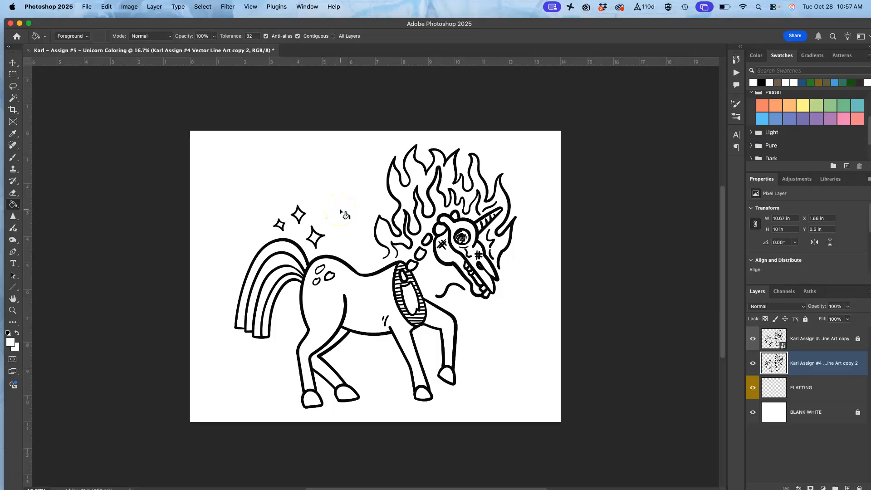